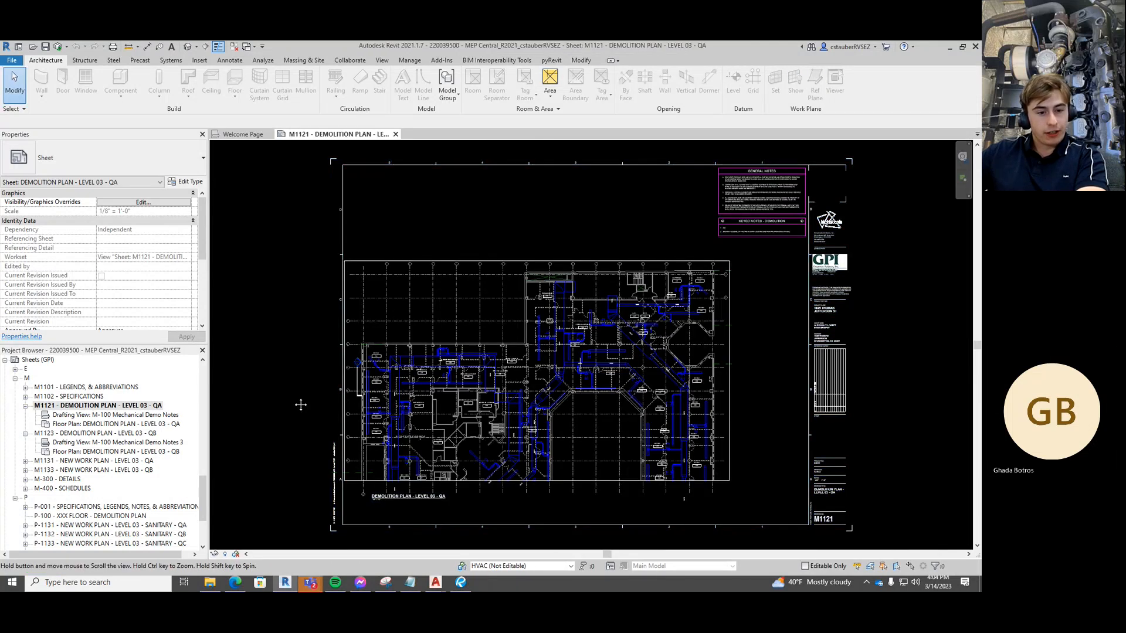
# Reframe the demolition sheet and expand the electrical E sheets group in the Project Browser
pyautogui.moveTo(301, 404); pyautogui.dragTo(306, 364, button='middle')
pyautogui.scroll(-1, 450, 331)
pyautogui.moveTo(450, 331); pyautogui.dragTo(427, 350, button='middle')
pyautogui.scroll(-3, 134, 458)
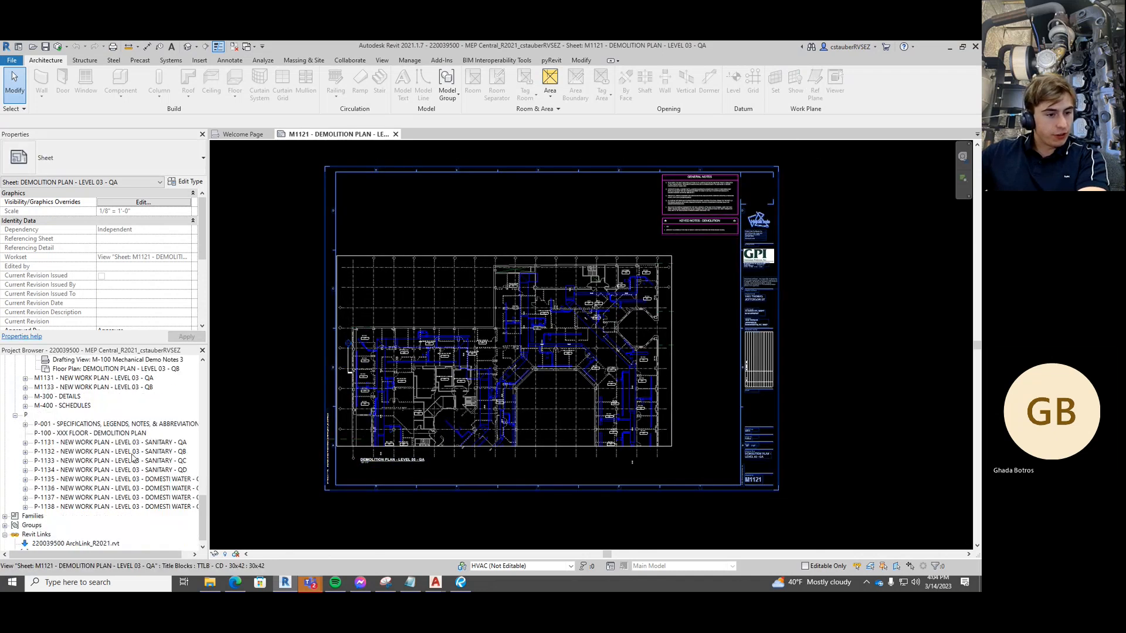
pyautogui.scroll(7, 133, 458)
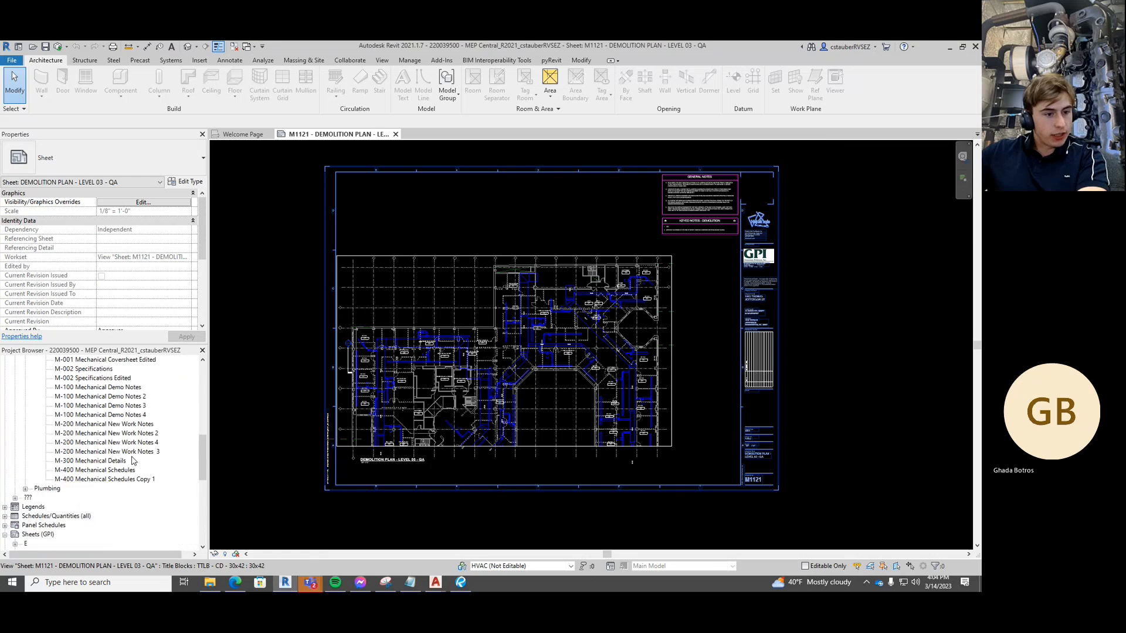
pyautogui.scroll(-5, 133, 460)
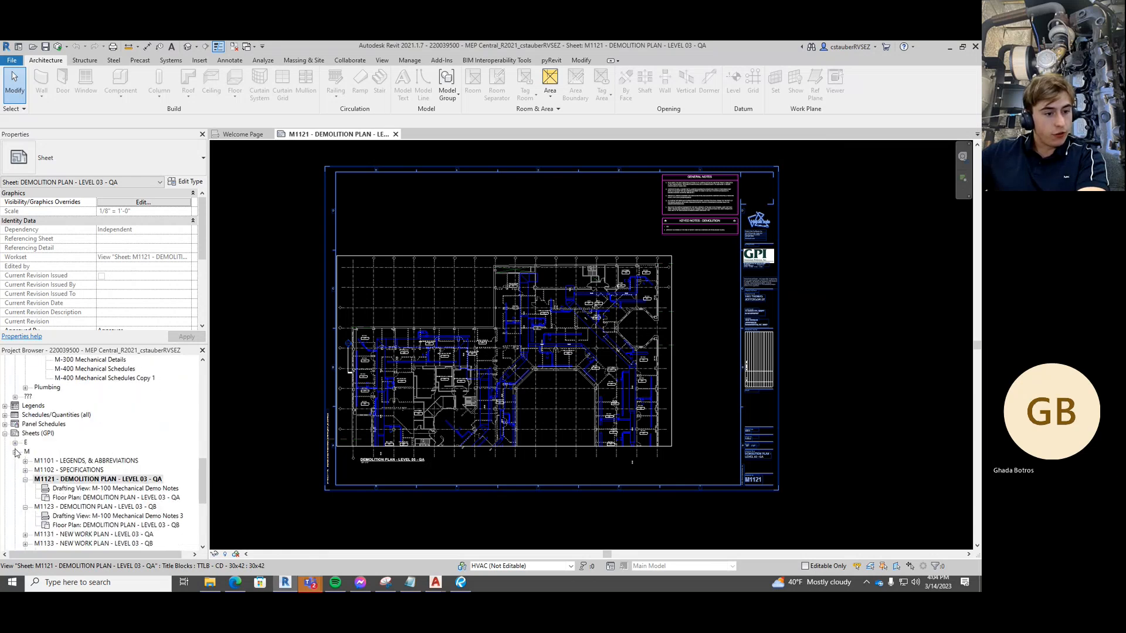
pyautogui.click(15, 443)
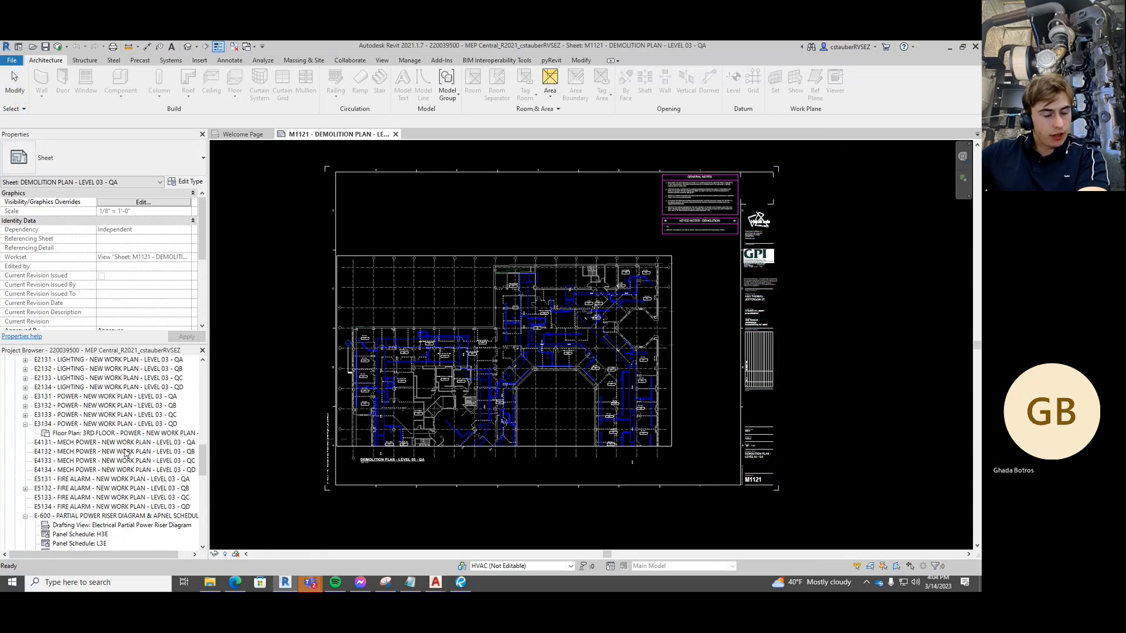
pyautogui.scroll(2, 125, 452)
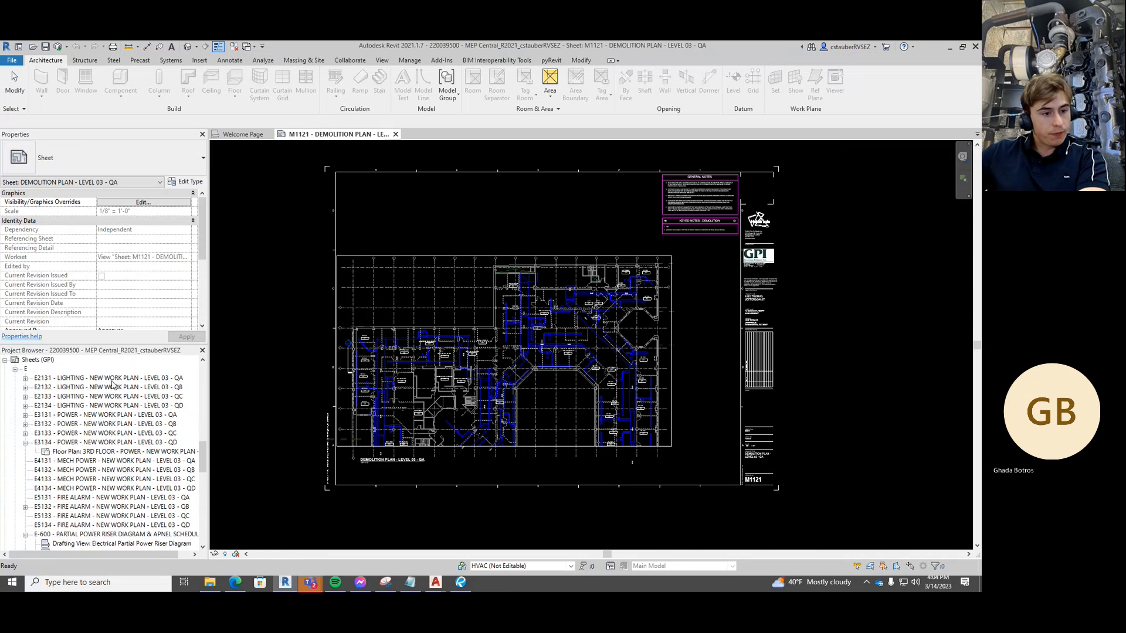
pyautogui.scroll(-5, 113, 412)
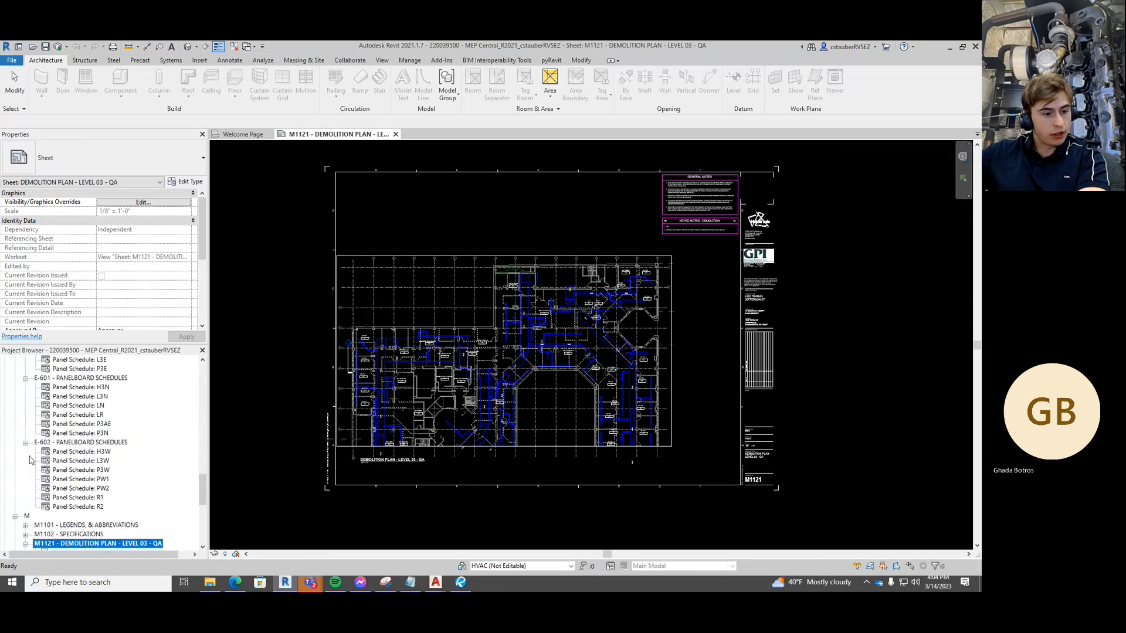
# Collapse the E-602, E-601 and E-600 groups and select sheet E2131
pyautogui.click(25, 444)
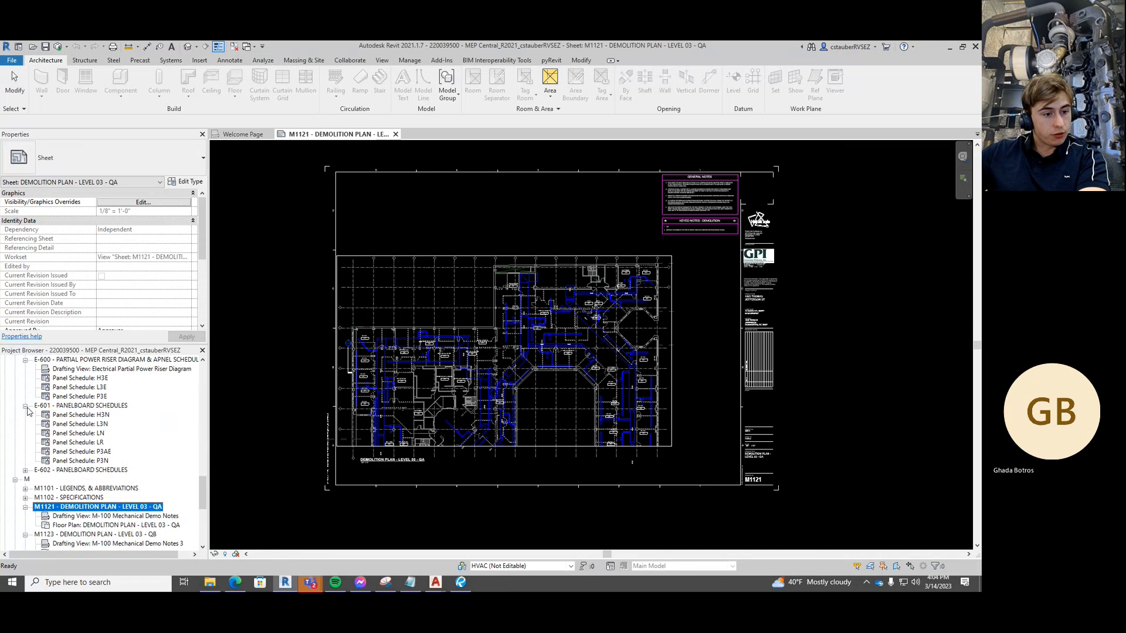
pyautogui.click(25, 407)
pyautogui.scroll(1, 26, 411)
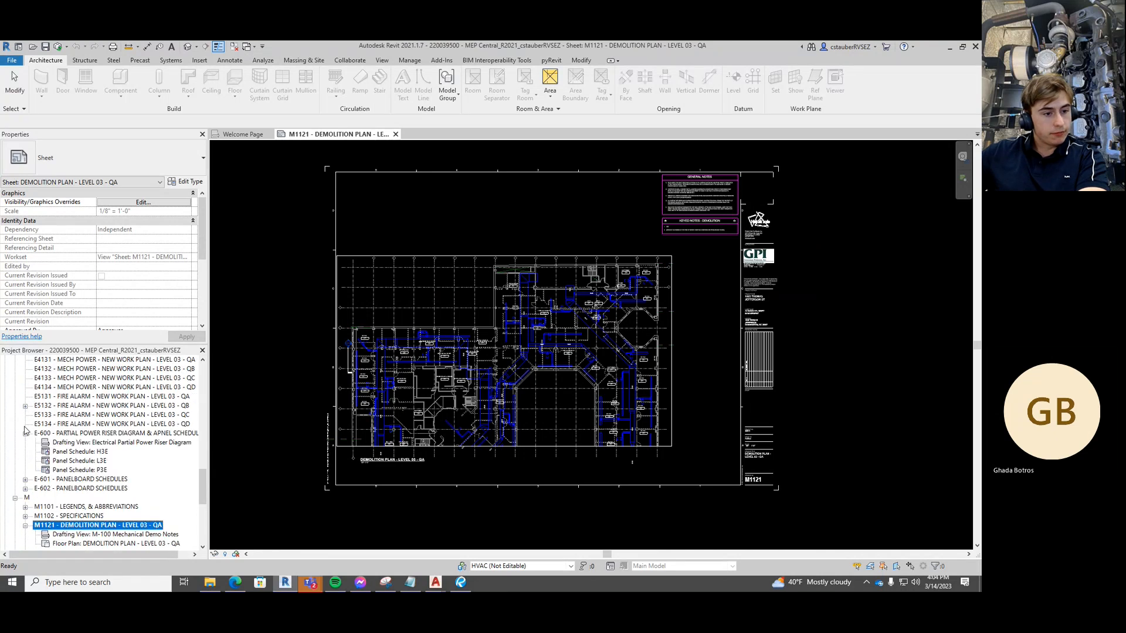
pyautogui.click(25, 433)
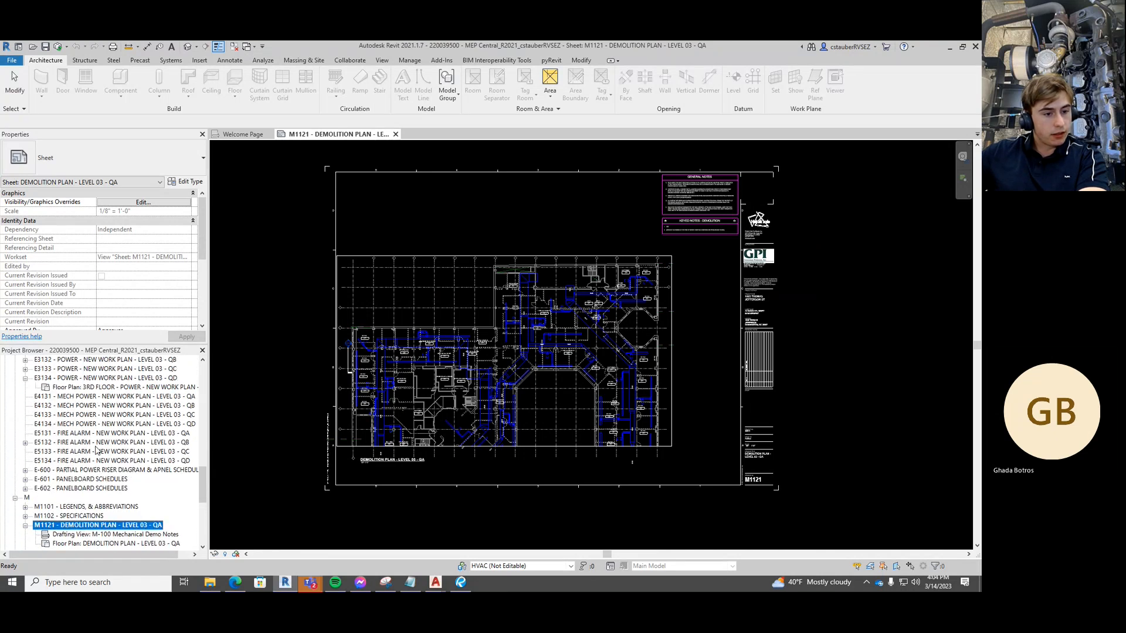
pyautogui.scroll(4, 81, 453)
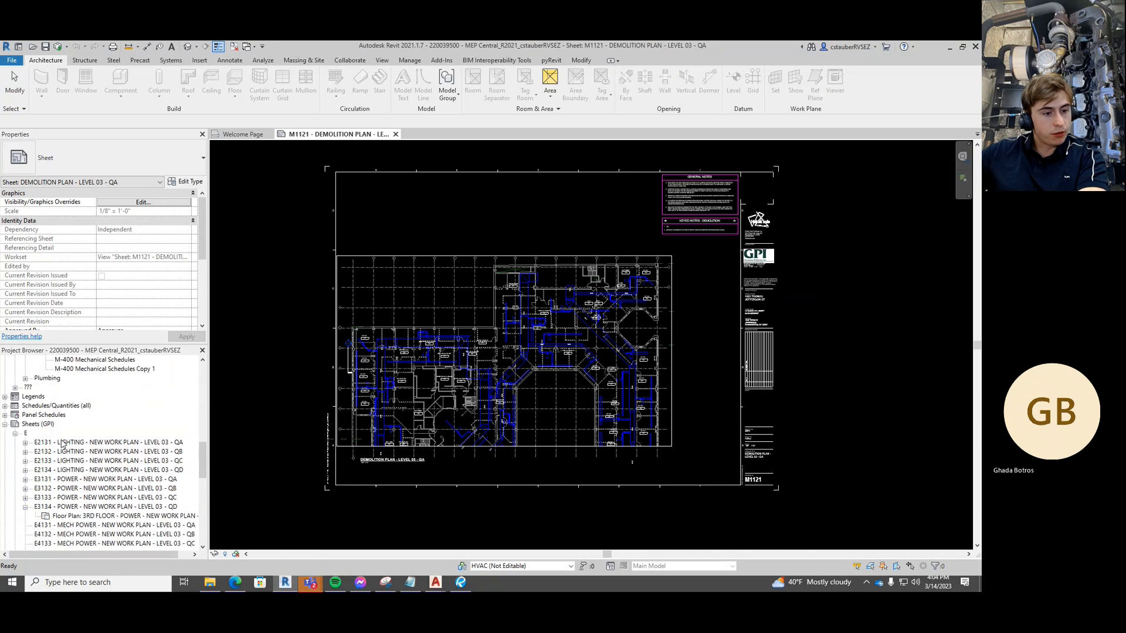
pyautogui.click(63, 444)
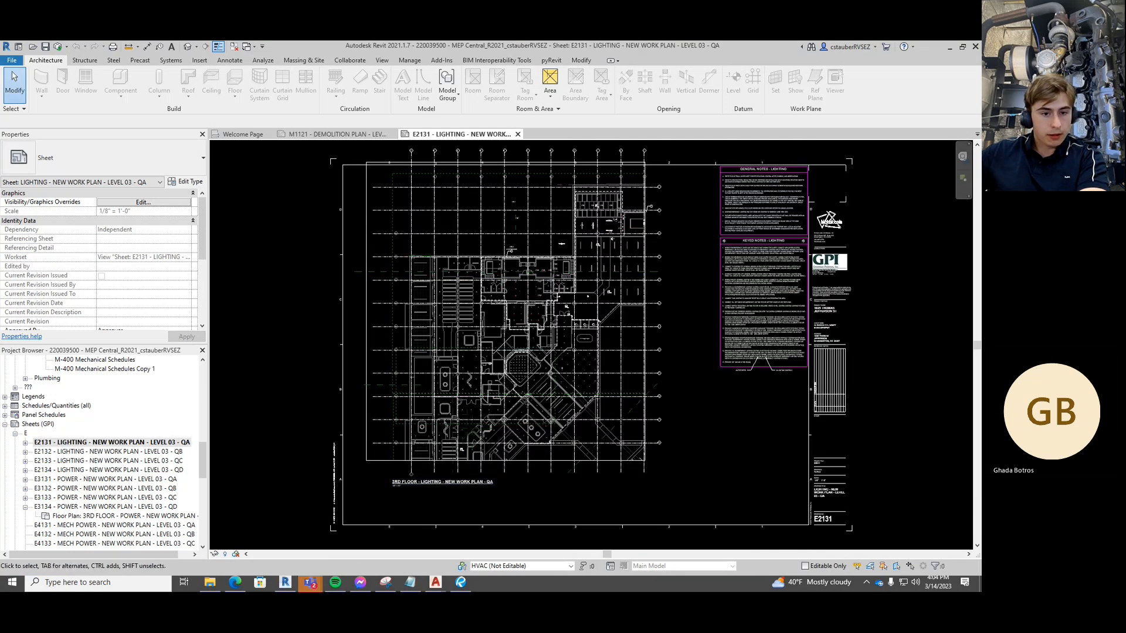
# Inspect E2131's title block, the floor plan viewport and the keyed notes legend viewport
pyautogui.scroll(-1, 311, 345)
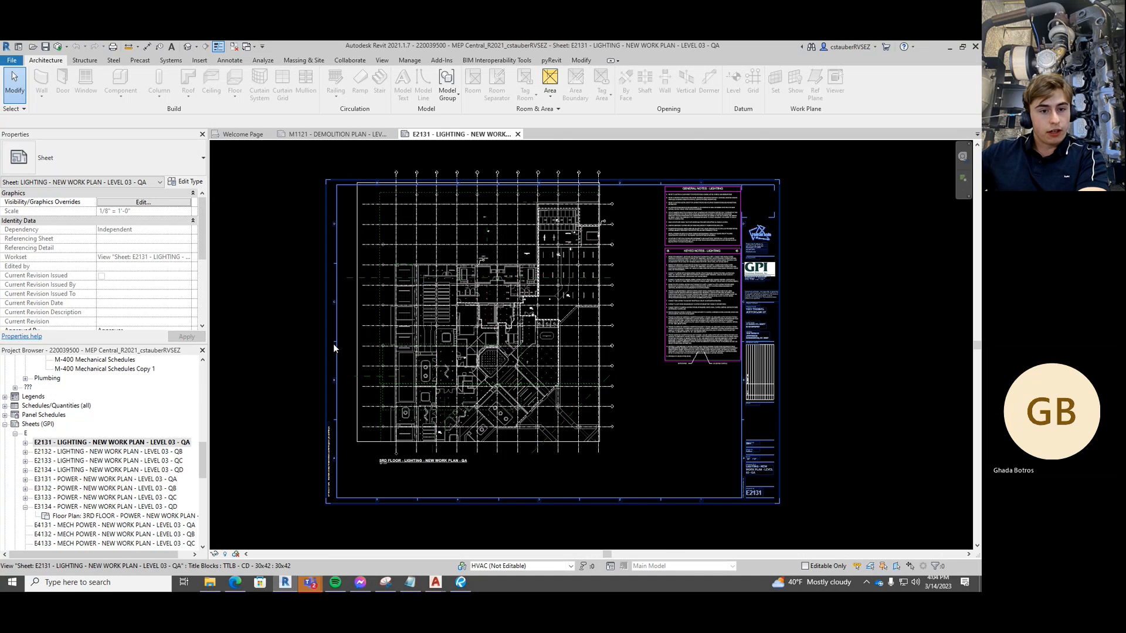
pyautogui.moveTo(316, 343); pyautogui.dragTo(309, 341, button='middle')
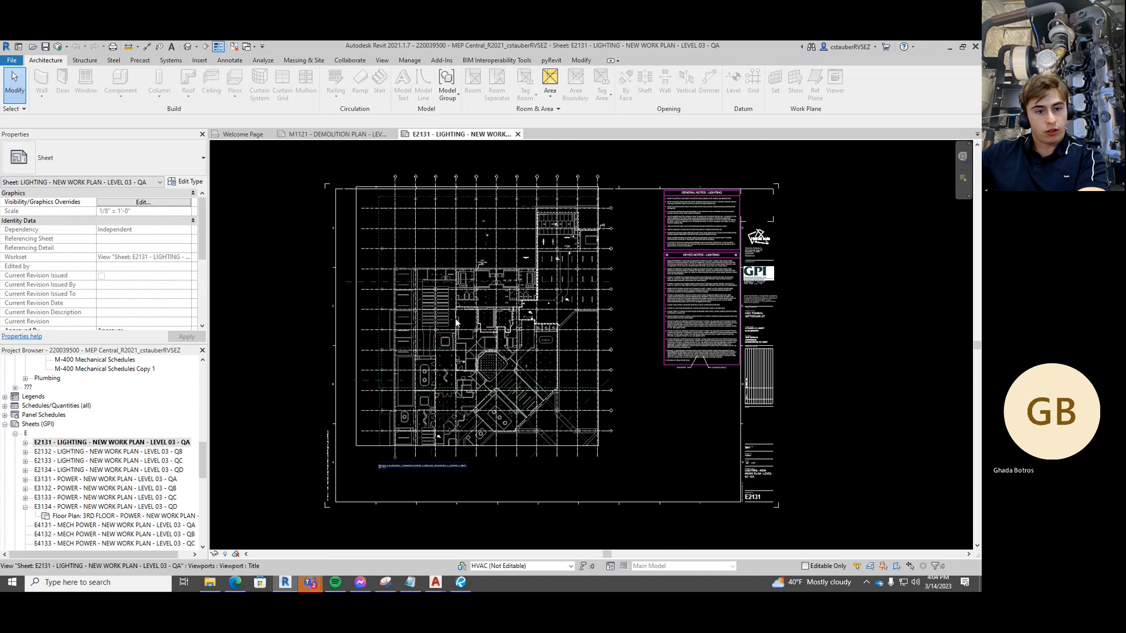
pyautogui.click(337, 314)
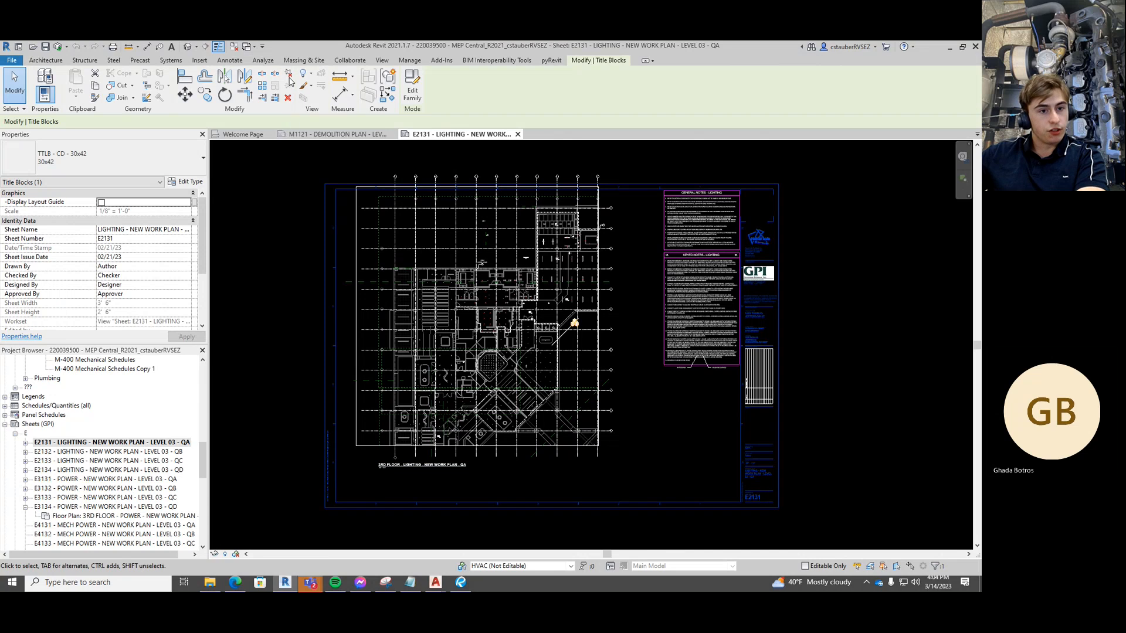
pyautogui.click(307, 230)
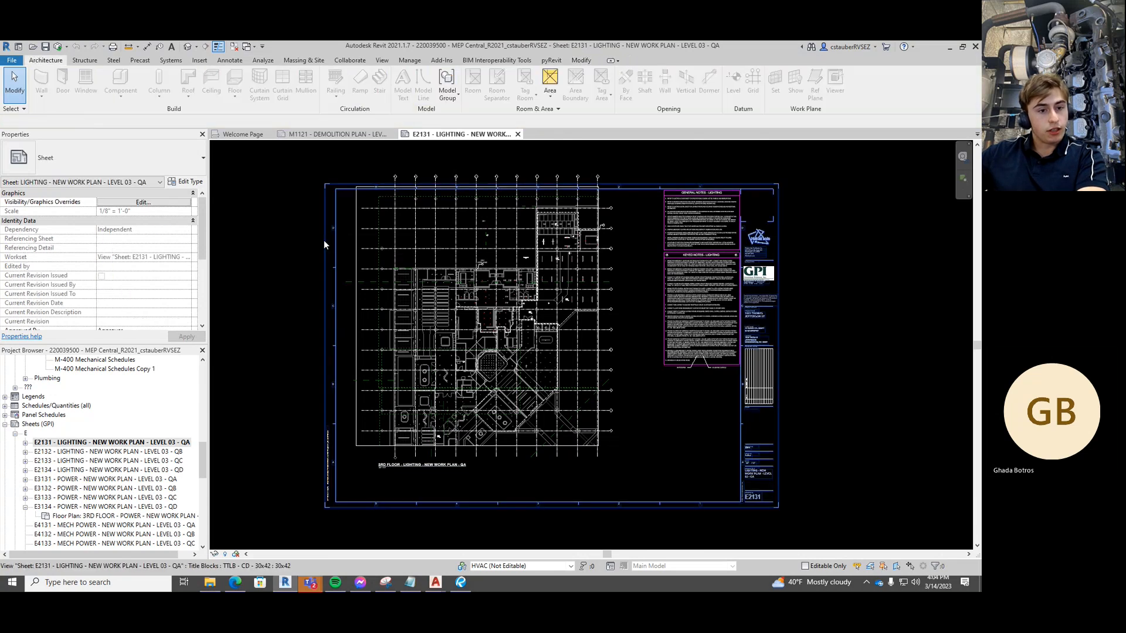
pyautogui.click(441, 289)
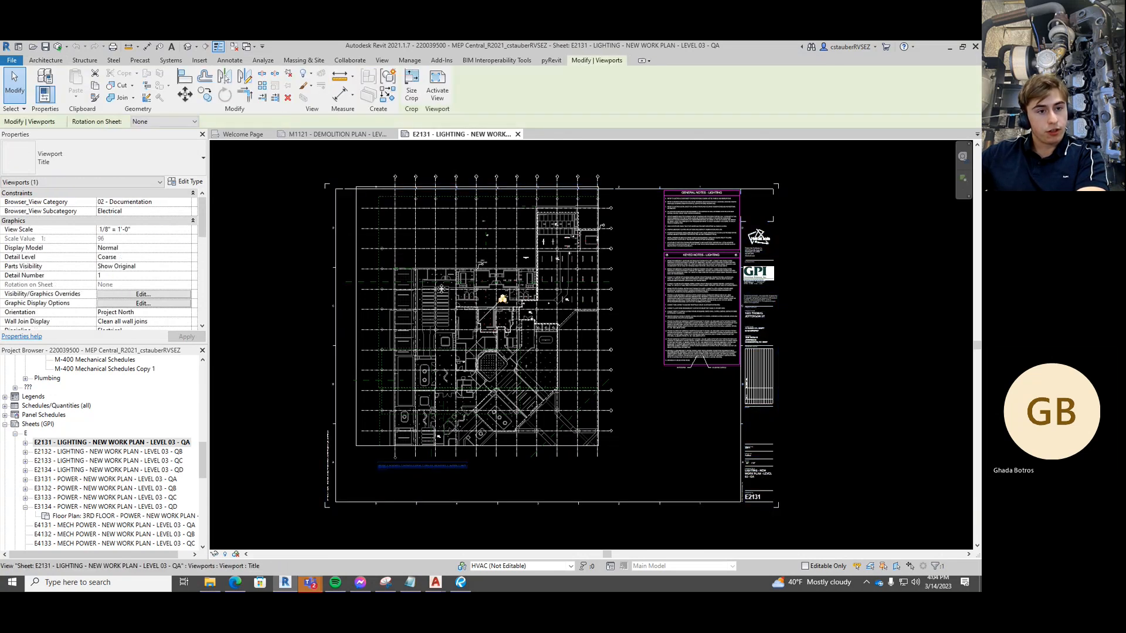
pyautogui.click(705, 283)
pyautogui.click(705, 283)
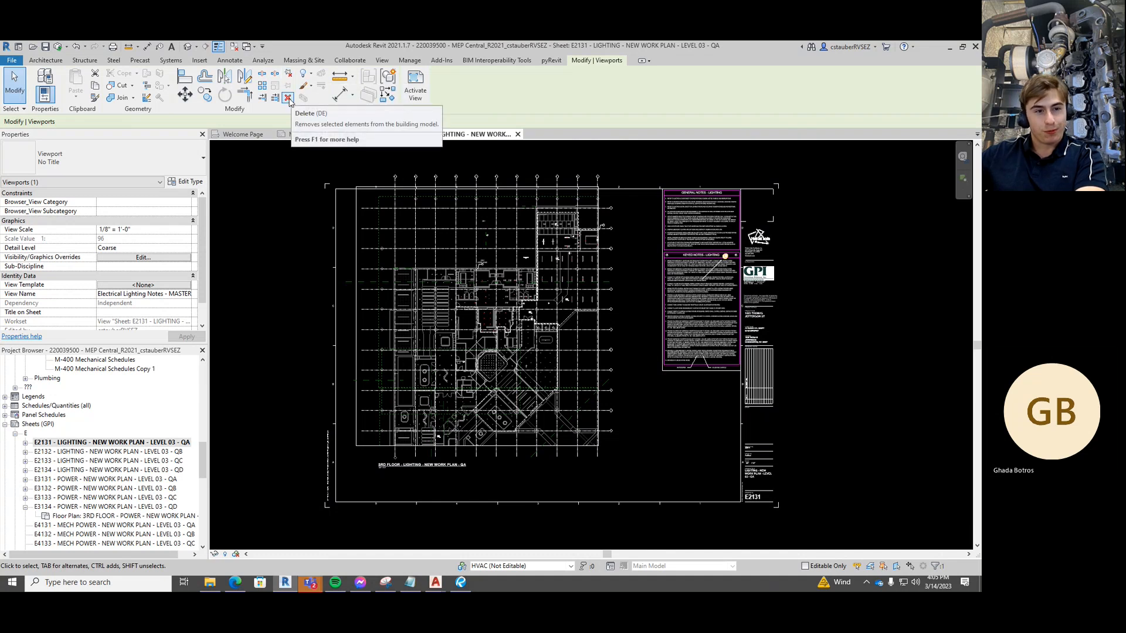
pyautogui.moveTo(294, 227); pyautogui.dragTo(335, 227, button='middle')
pyautogui.click(304, 244)
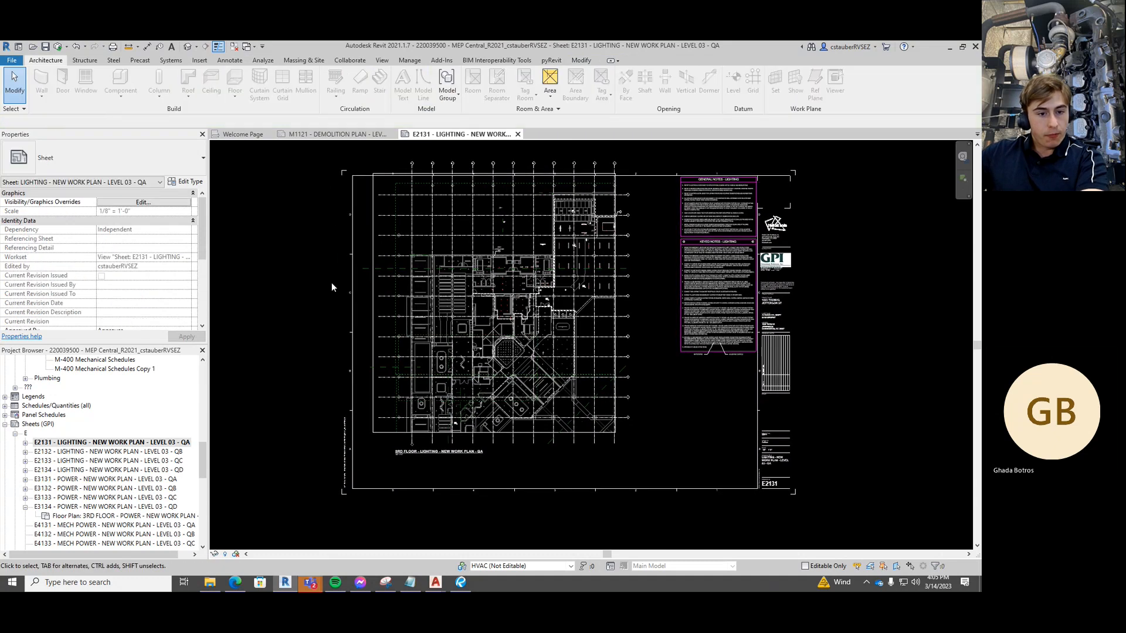
pyautogui.moveTo(331, 282); pyautogui.dragTo(332, 271, button='middle')
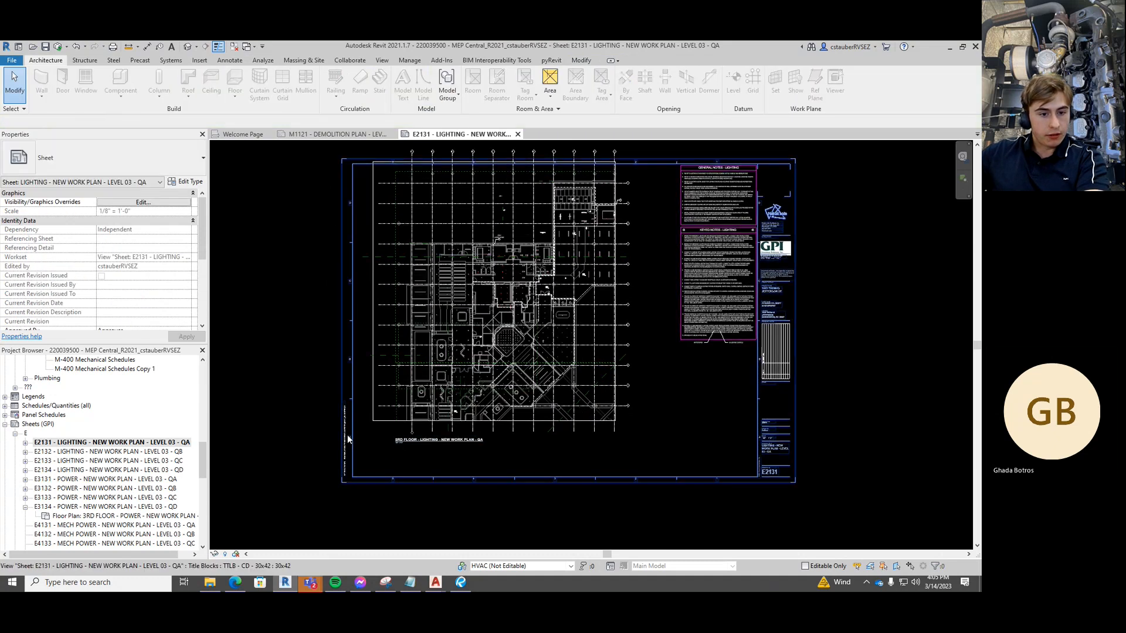
pyautogui.moveTo(312, 382); pyautogui.dragTo(320, 366, button='middle')
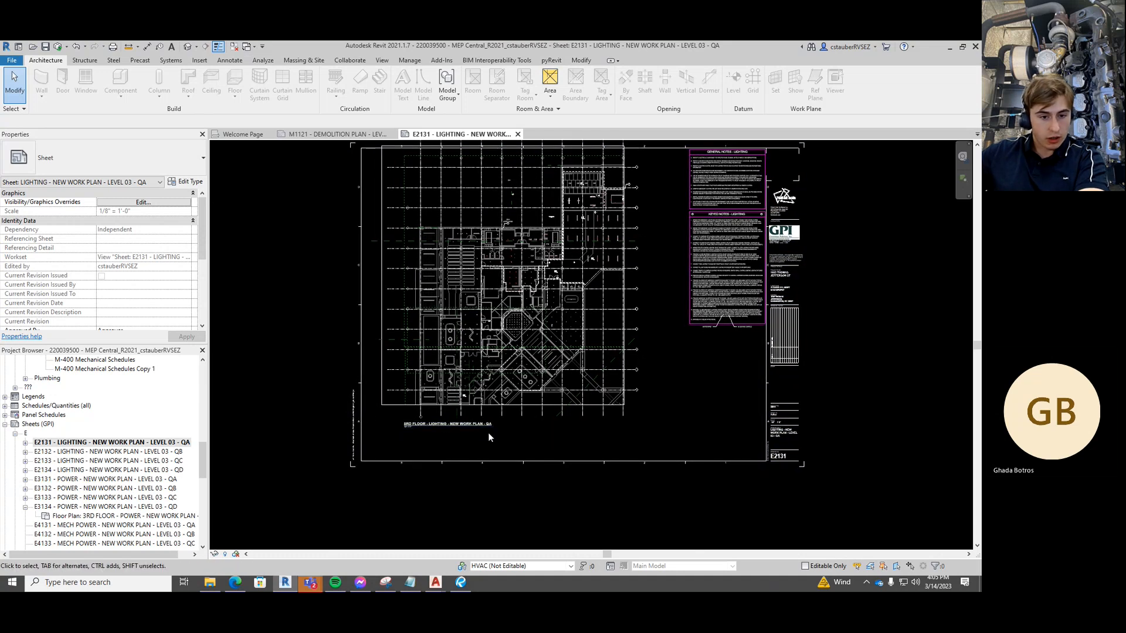
pyautogui.scroll(1, 490, 439)
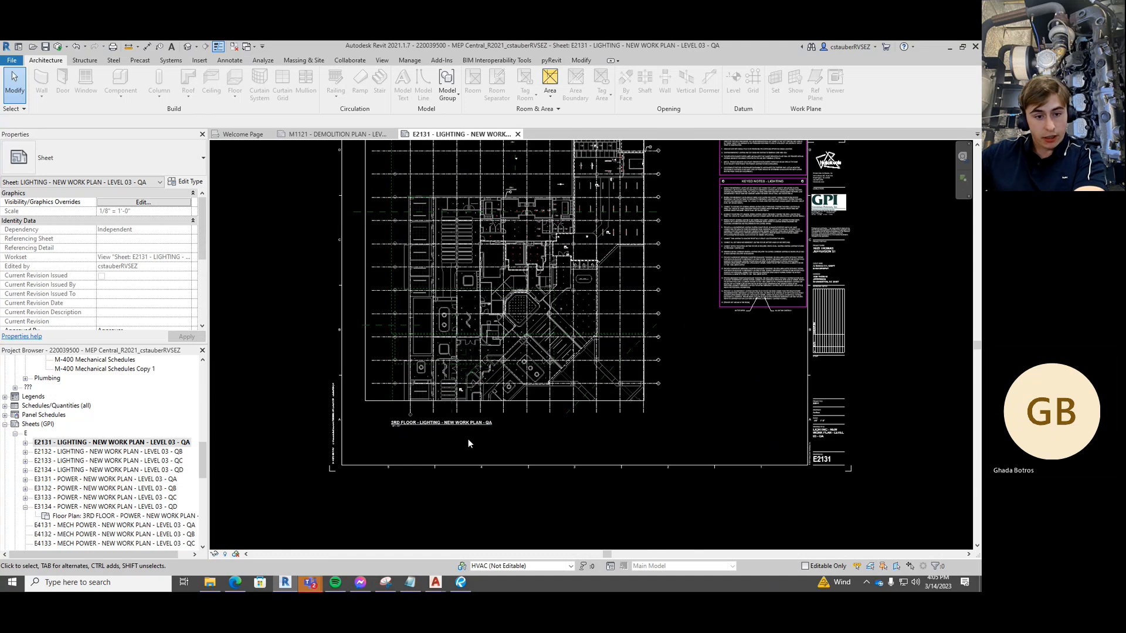
pyautogui.scroll(-3, 64, 472)
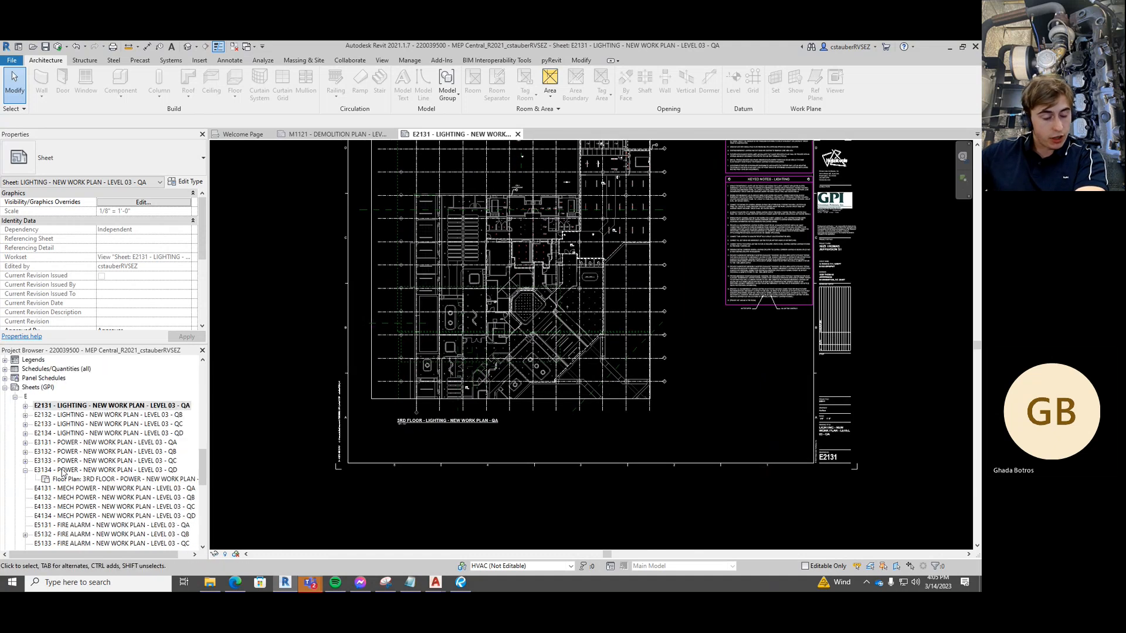
pyautogui.scroll(-3, 88, 476)
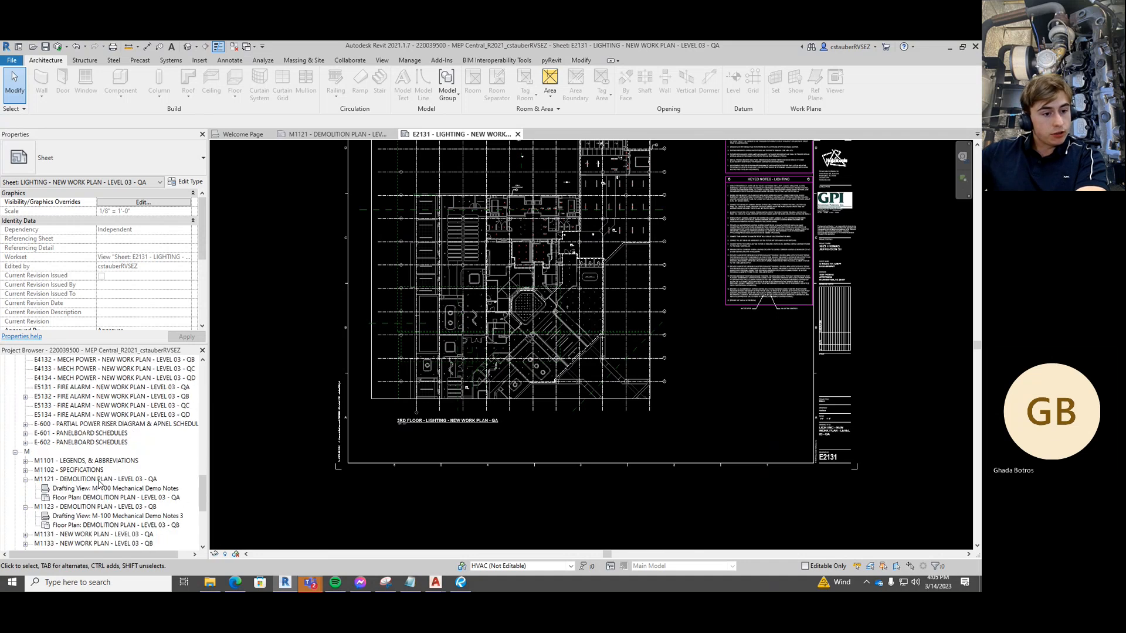
# Open sheet M1121 - Demolition Plan - Level 03 - QA and check its plan viewport
pyautogui.doubleClick(99, 479)
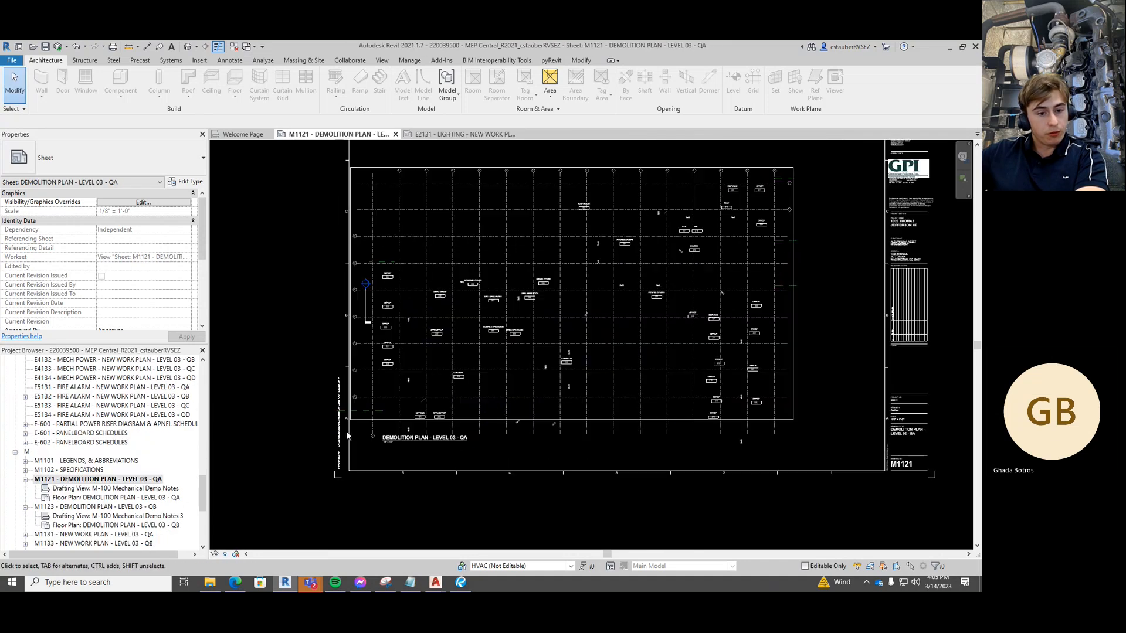
pyautogui.scroll(3, 346, 431)
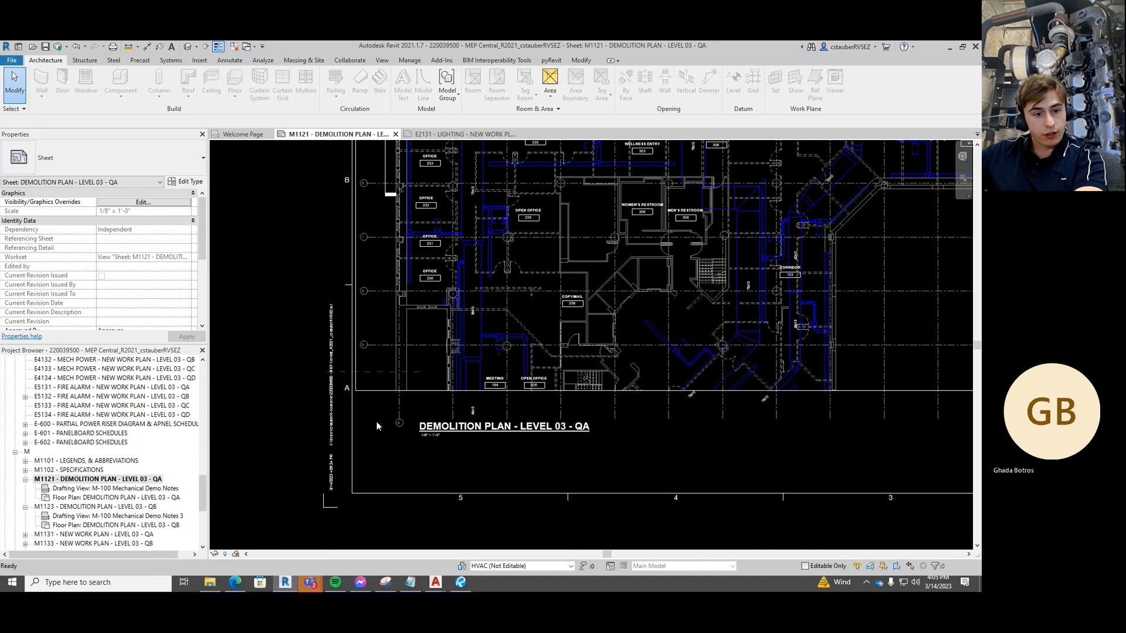
pyautogui.press('d')
pyautogui.press('l')
pyautogui.press('Escape')
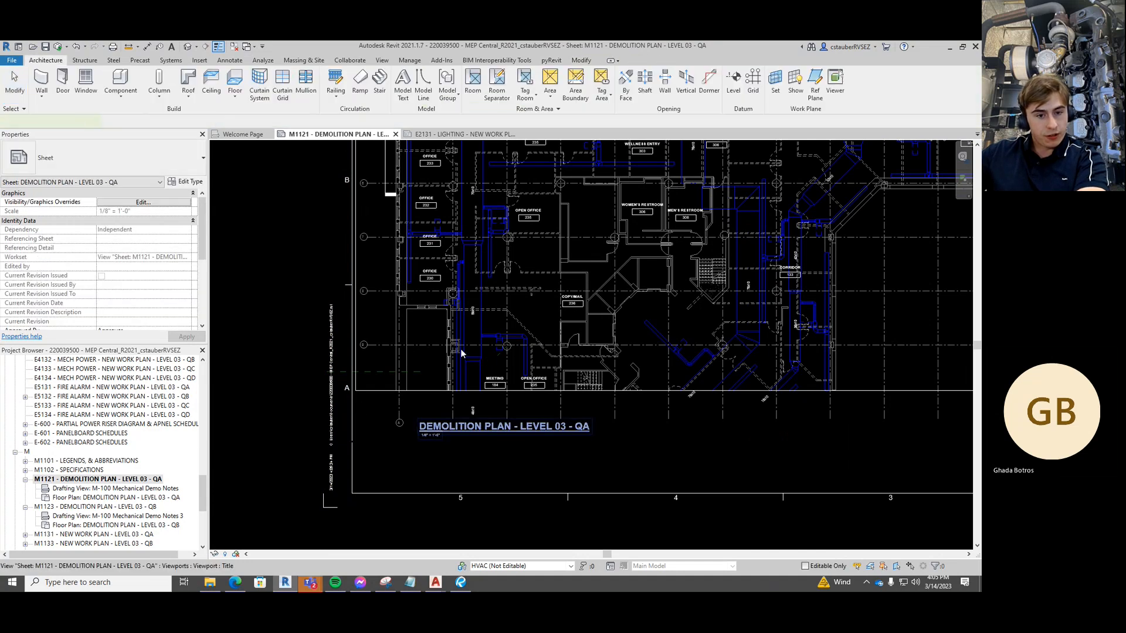
pyautogui.click(426, 331)
pyautogui.scroll(-4, 152, 259)
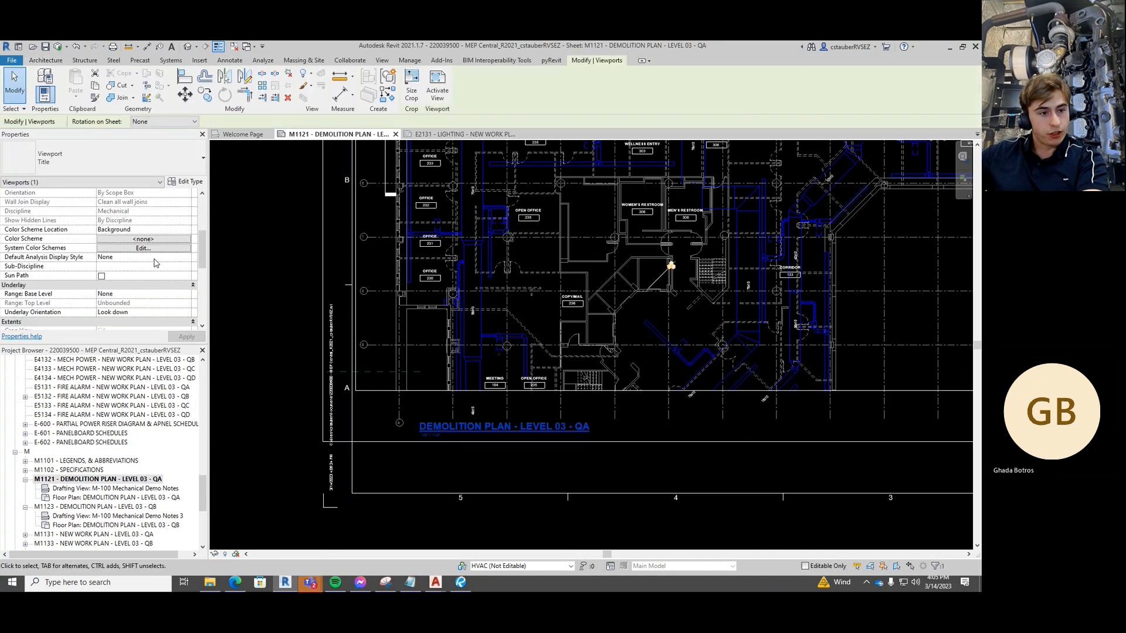
pyautogui.scroll(-3, 170, 275)
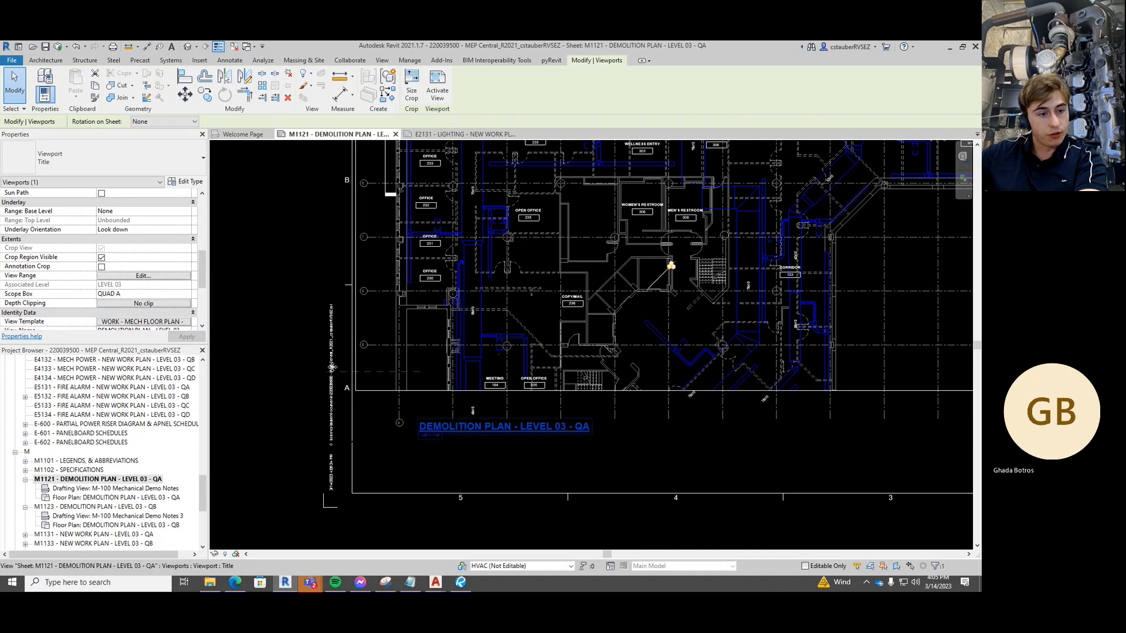
pyautogui.click(265, 341)
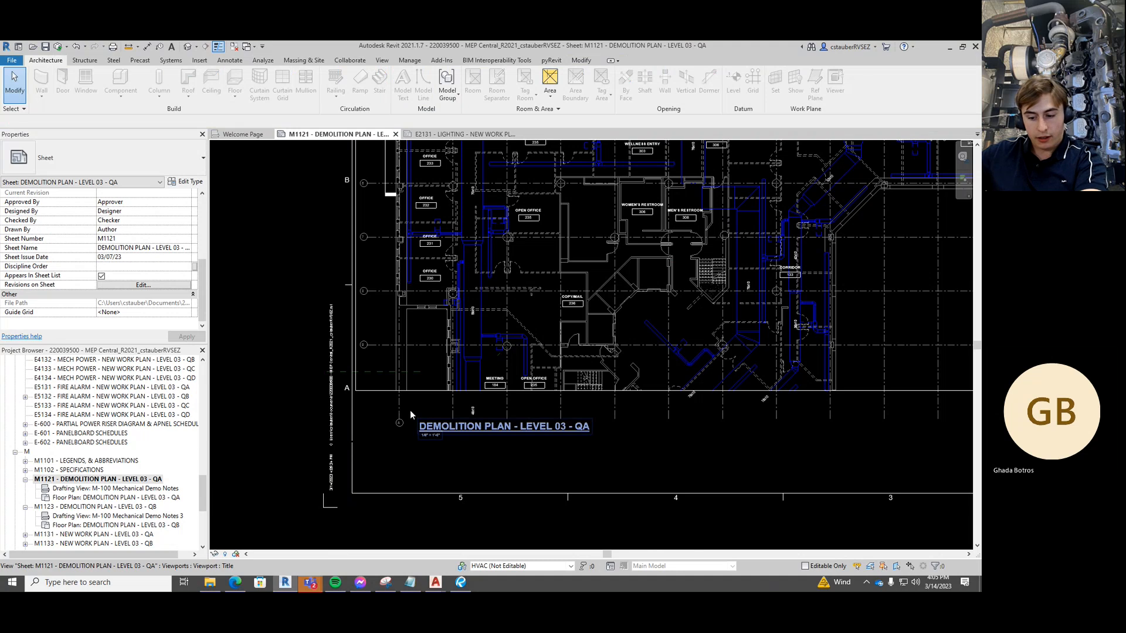
# Select the demolition plan viewport on M1121 to check its extents, then clear it
pyautogui.press('d')
pyautogui.press('l')
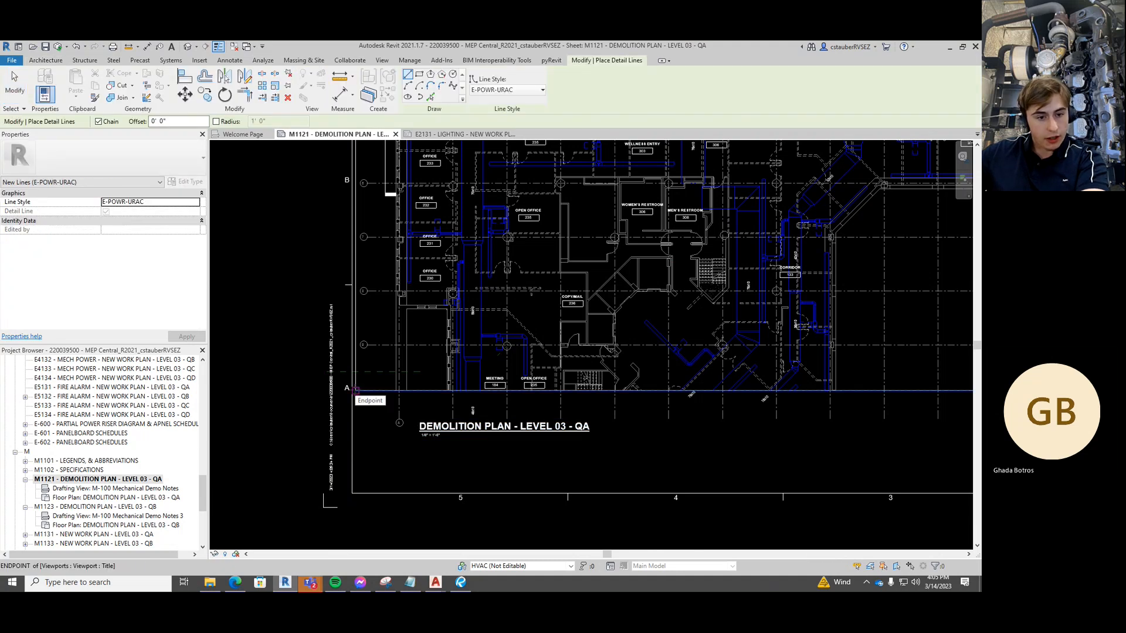
pyautogui.press('Escape')
pyautogui.press('Escape')
pyautogui.click(672, 267)
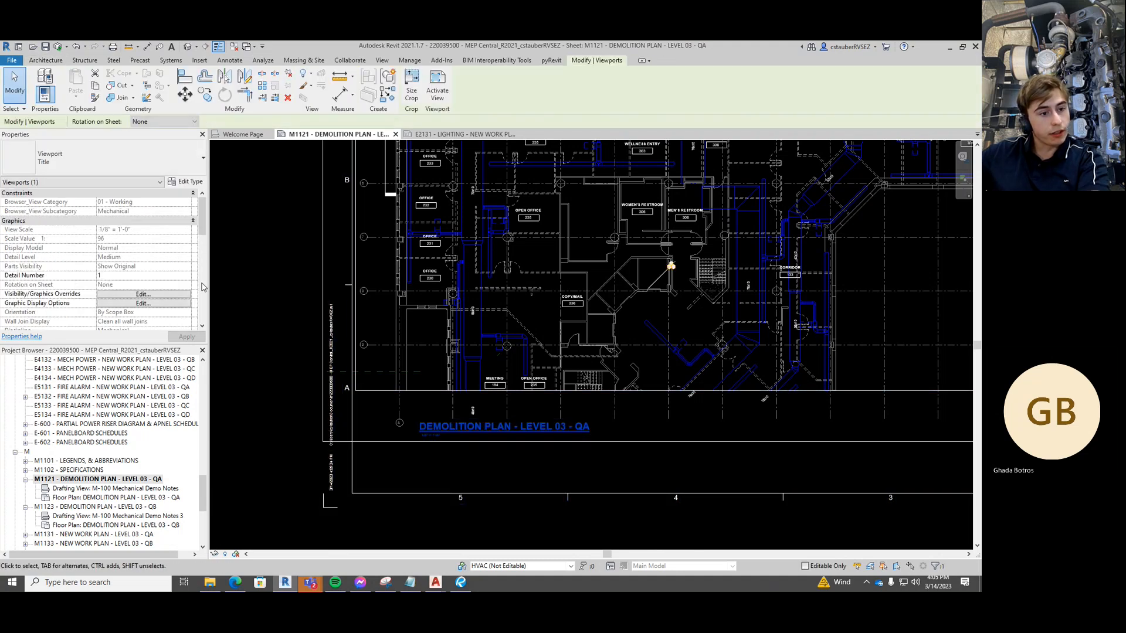
pyautogui.scroll(-3, 162, 283)
pyautogui.scroll(-4, 155, 285)
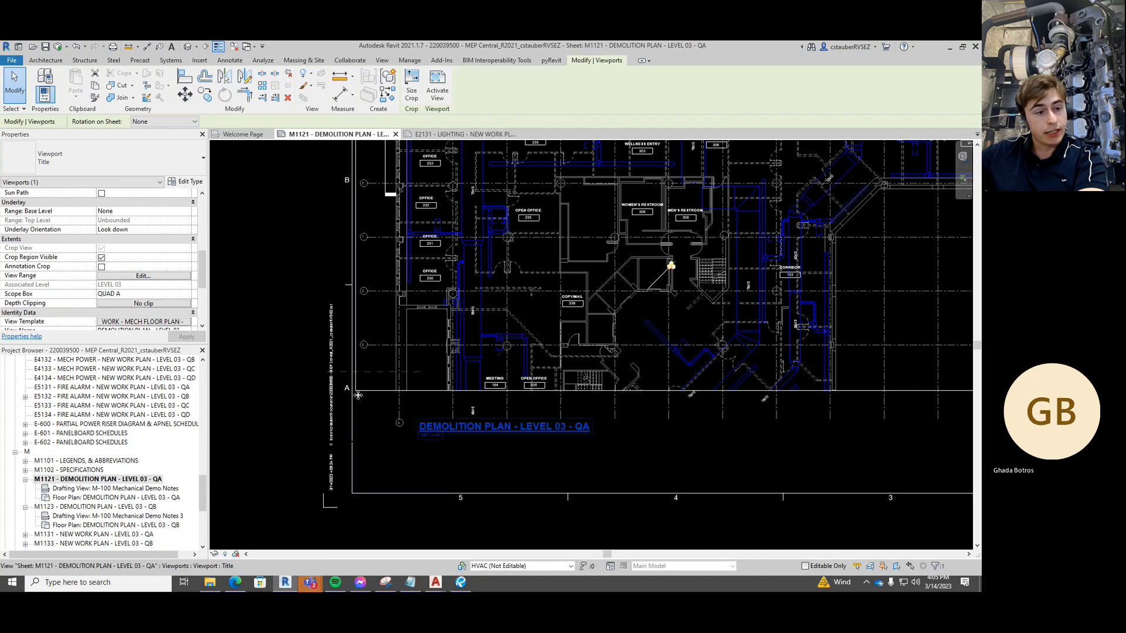
pyautogui.press('Escape')
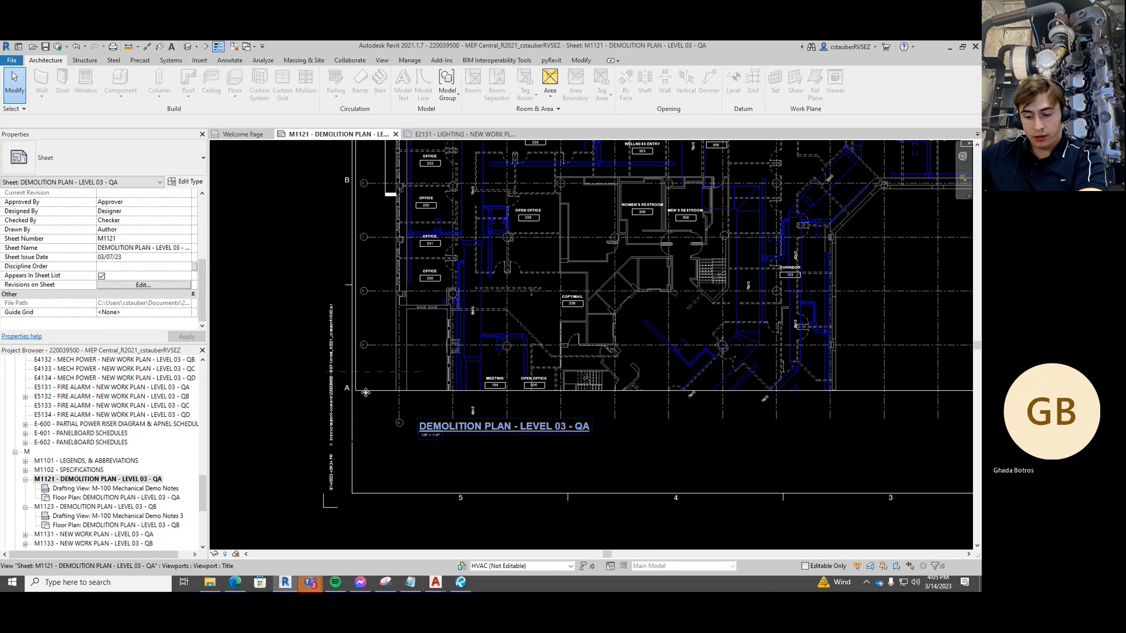
# Attempt detail lines at the sheet border and near the viewport title, cancelling both
pyautogui.press('d')
pyautogui.press('l')
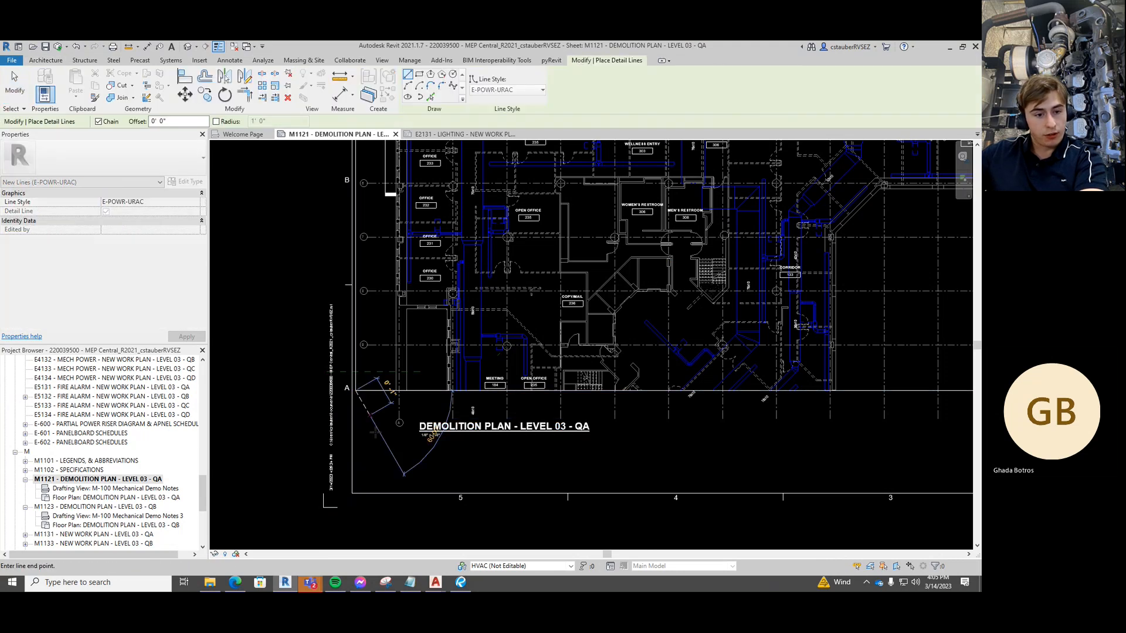
pyautogui.click(355, 390)
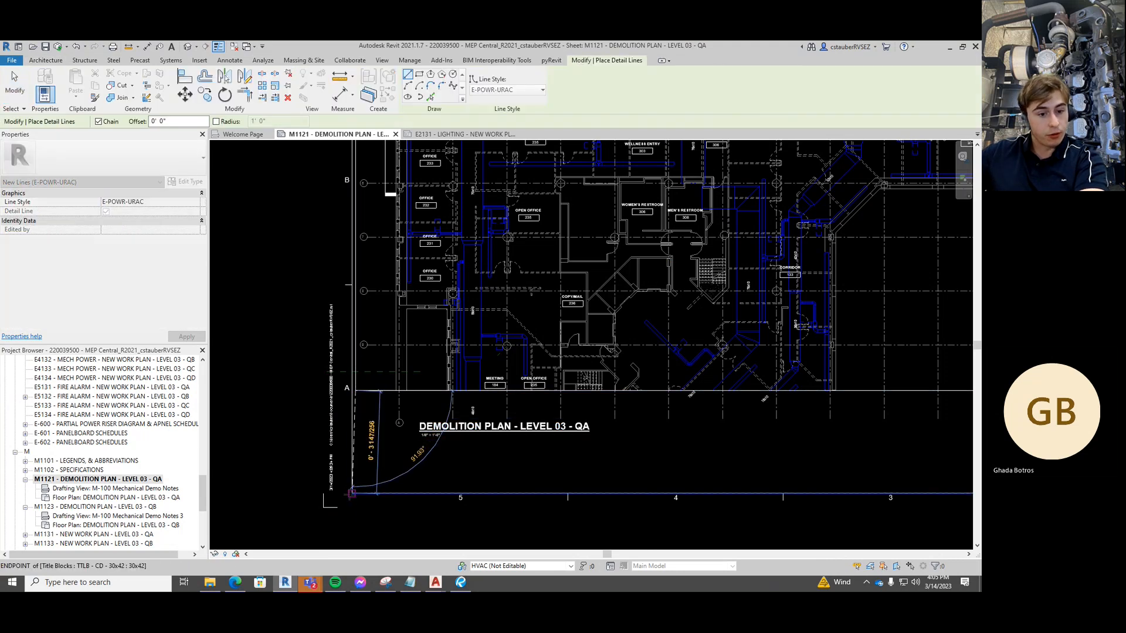
pyautogui.press('Escape')
pyautogui.press('Escape')
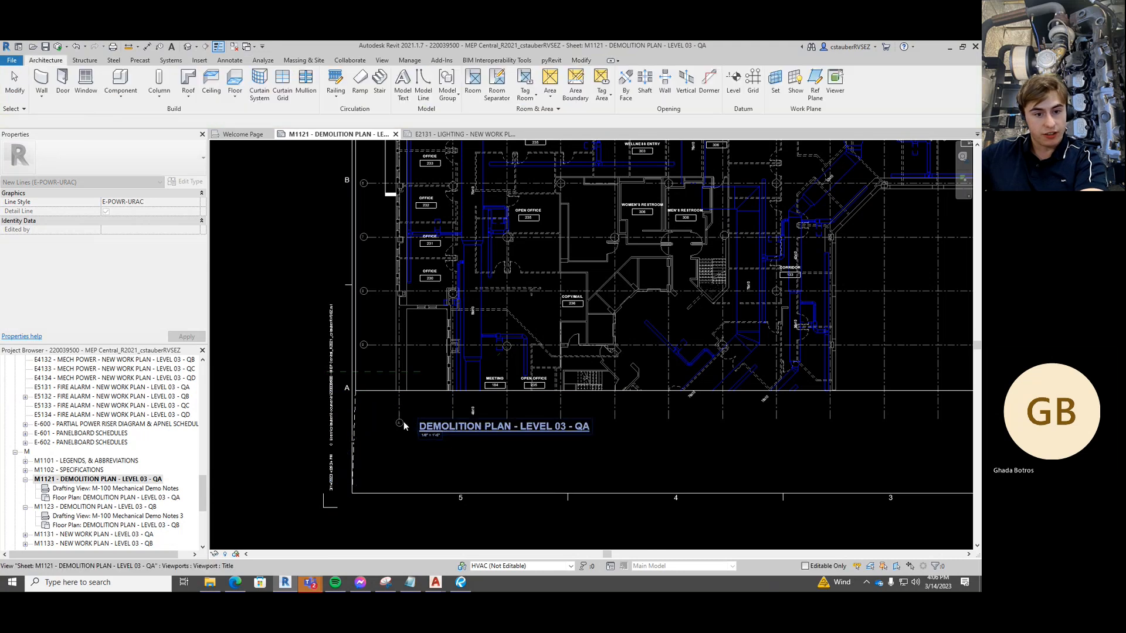
pyautogui.press('d')
pyautogui.press('l')
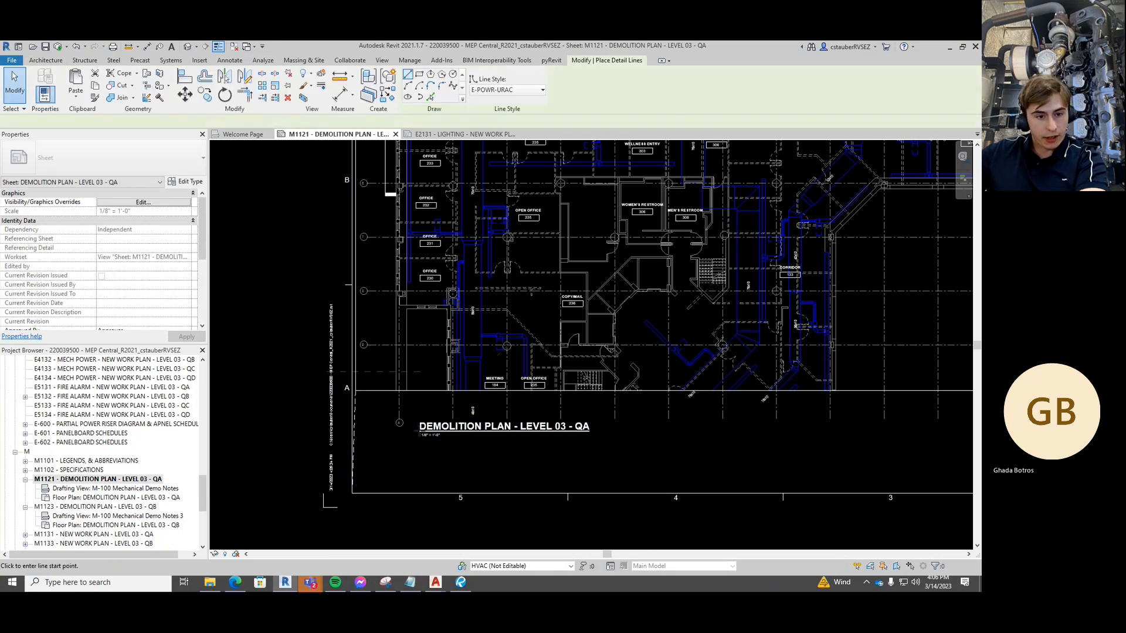
pyautogui.scroll(2, 420, 432)
pyautogui.click(418, 434)
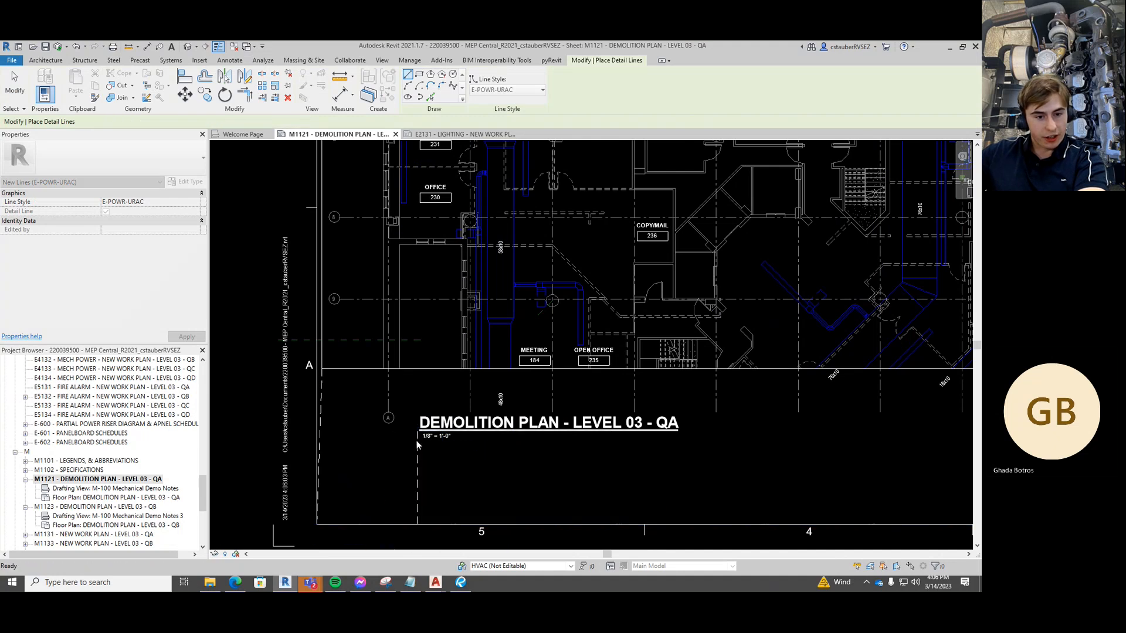
pyautogui.scroll(2, 416, 441)
pyautogui.press('Escape')
pyautogui.press('Escape')
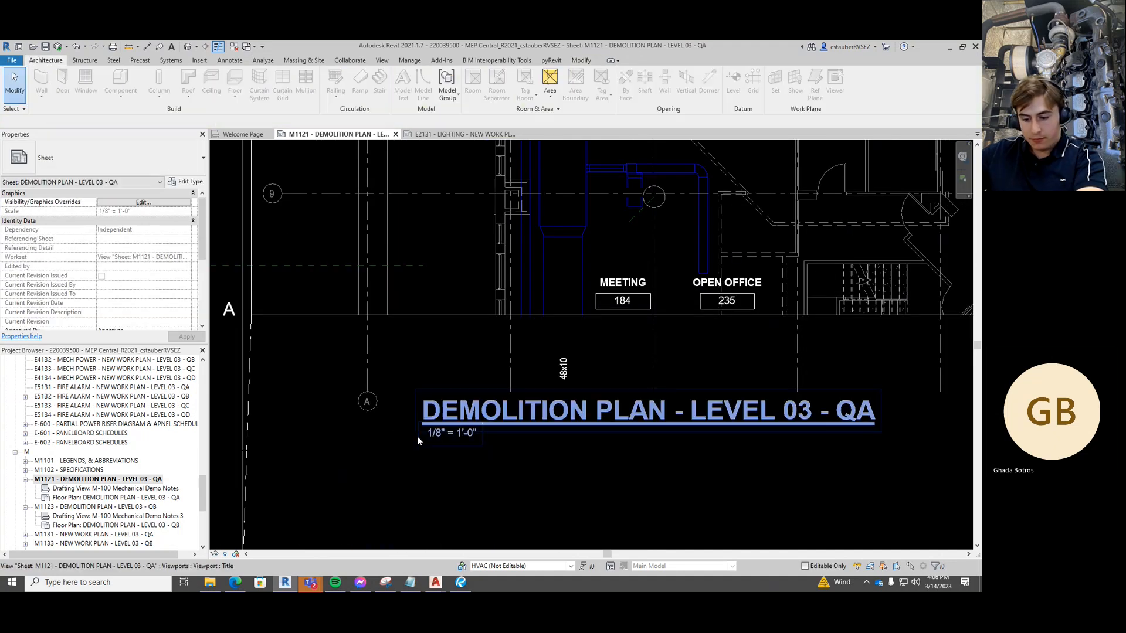
# Draw a vertical detail line from the title underline's left end down to the sheet border
pyautogui.press('d')
pyautogui.press('l')
pyautogui.scroll(3, 418, 434)
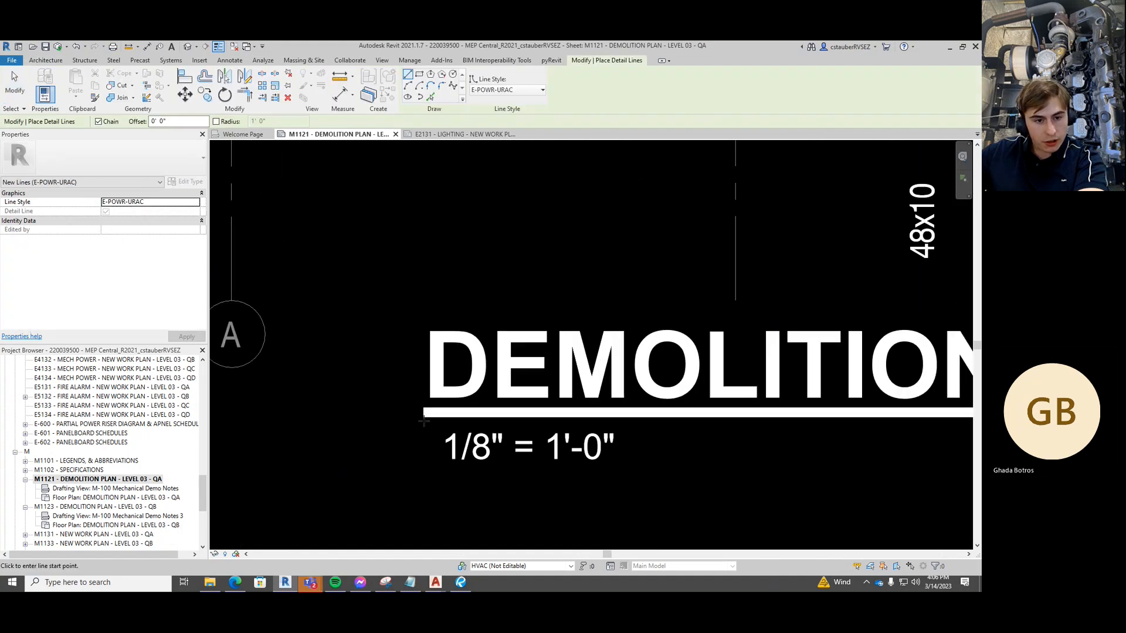
pyautogui.click(422, 419)
pyautogui.scroll(-4, 422, 418)
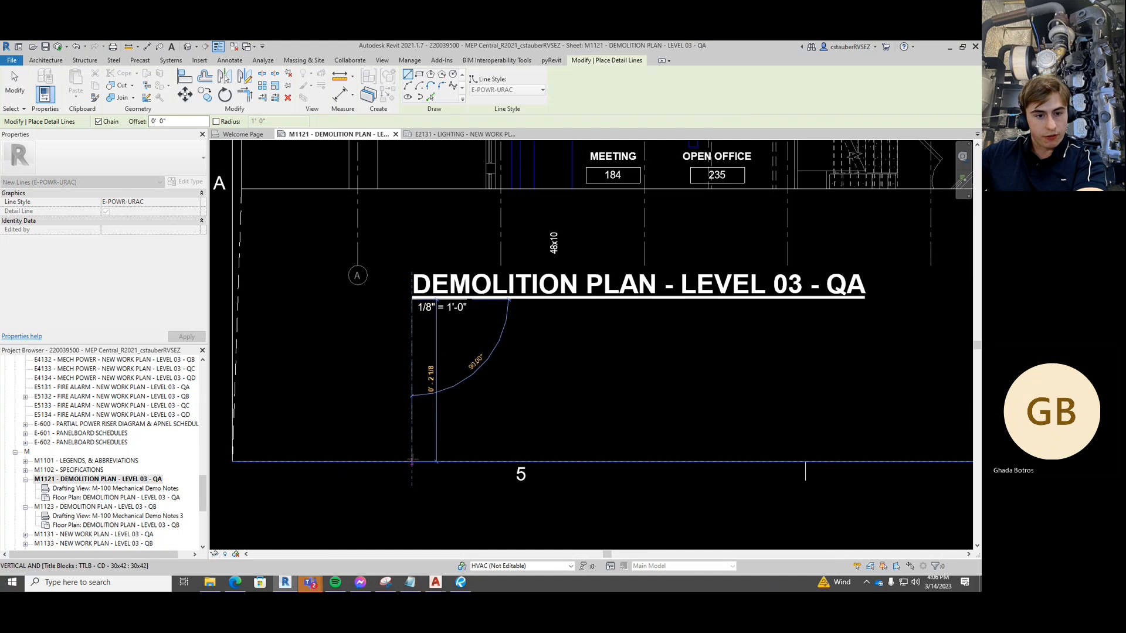
pyautogui.click(413, 461)
pyautogui.press('Escape')
pyautogui.press('Escape')
# Select the earlier guide line together with the new dashed vertical line
pyautogui.scroll(-2, 389, 371)
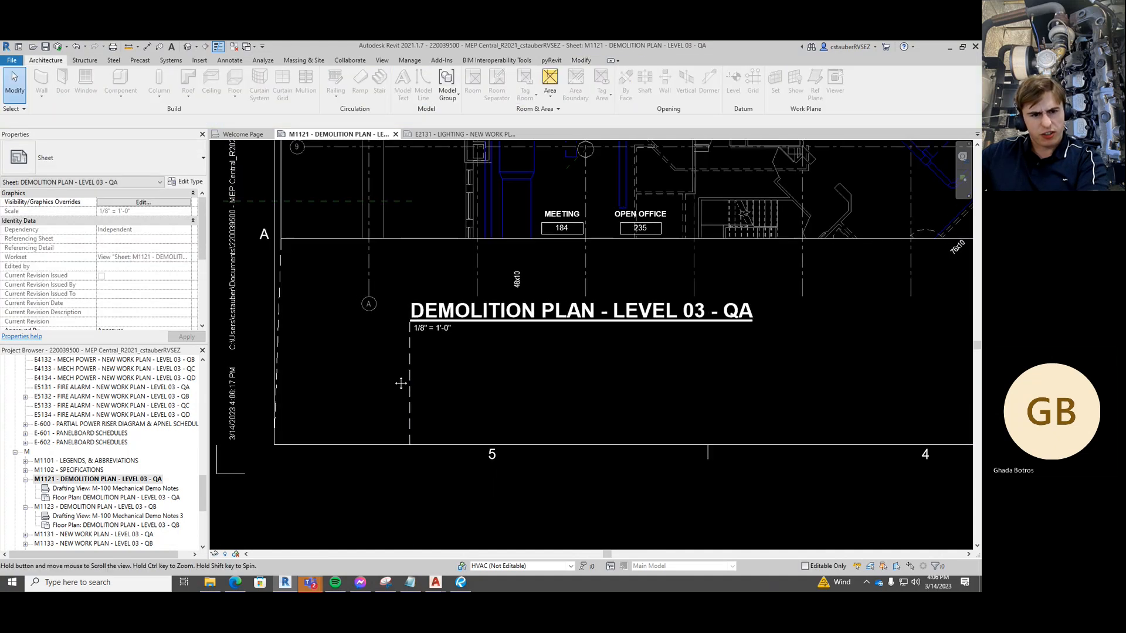
pyautogui.click(303, 359)
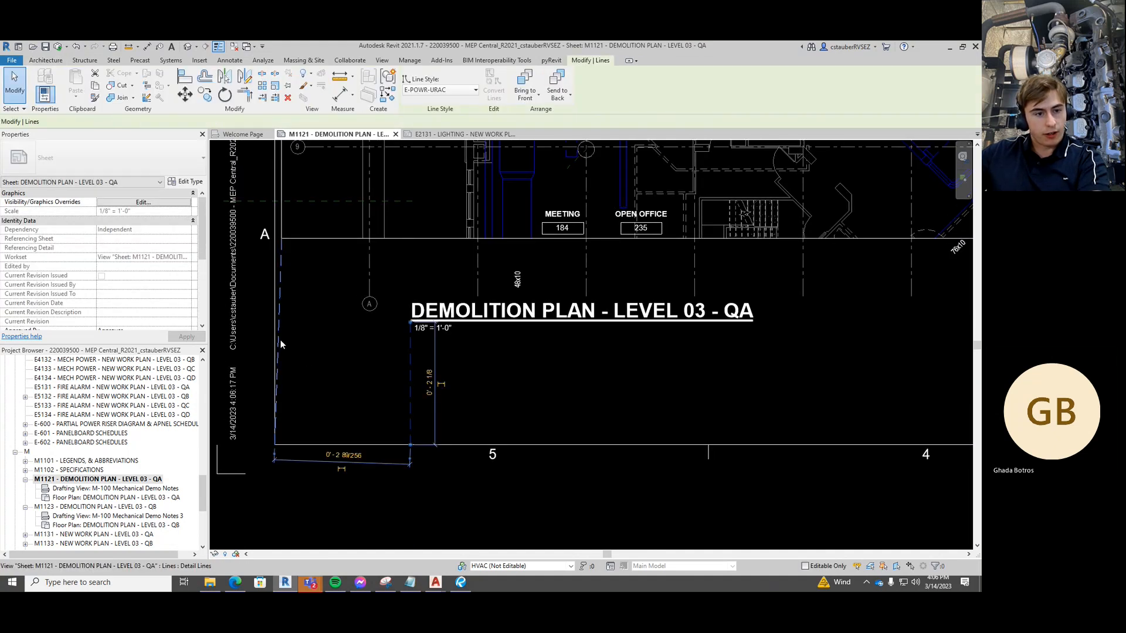
pyautogui.keyDown('ctrl'); pyautogui.click(411, 382); pyautogui.keyUp('ctrl')
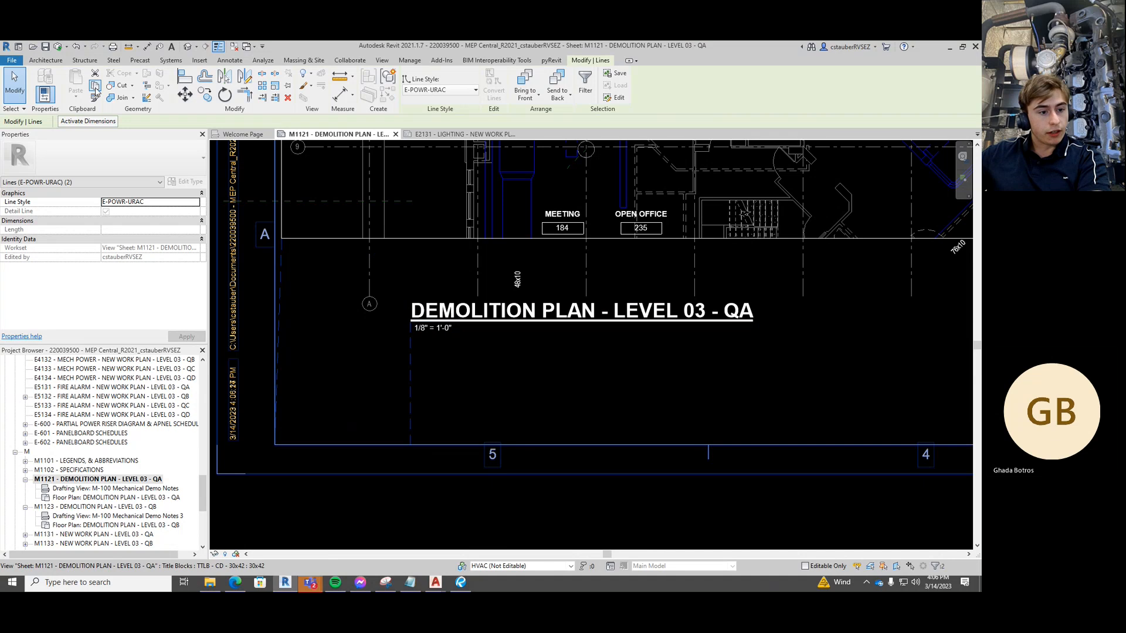
pyautogui.scroll(5, 117, 454)
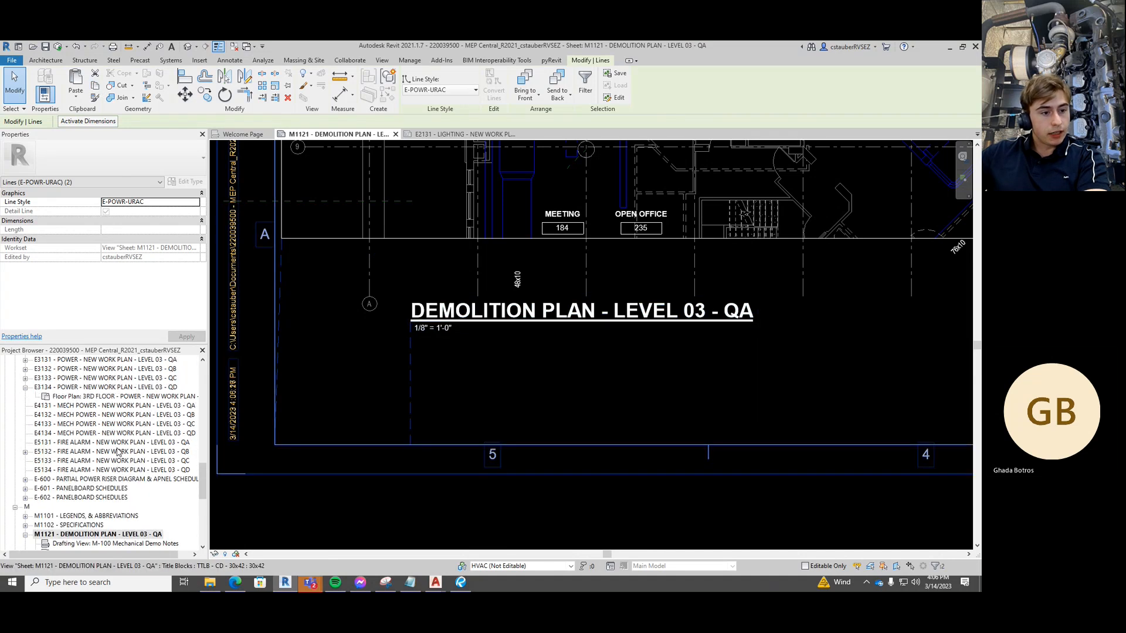
# Open sheet E2131 and paste the guide lines Aligned to Current View
pyautogui.scroll(1, 117, 453)
pyautogui.doubleClick(82, 424)
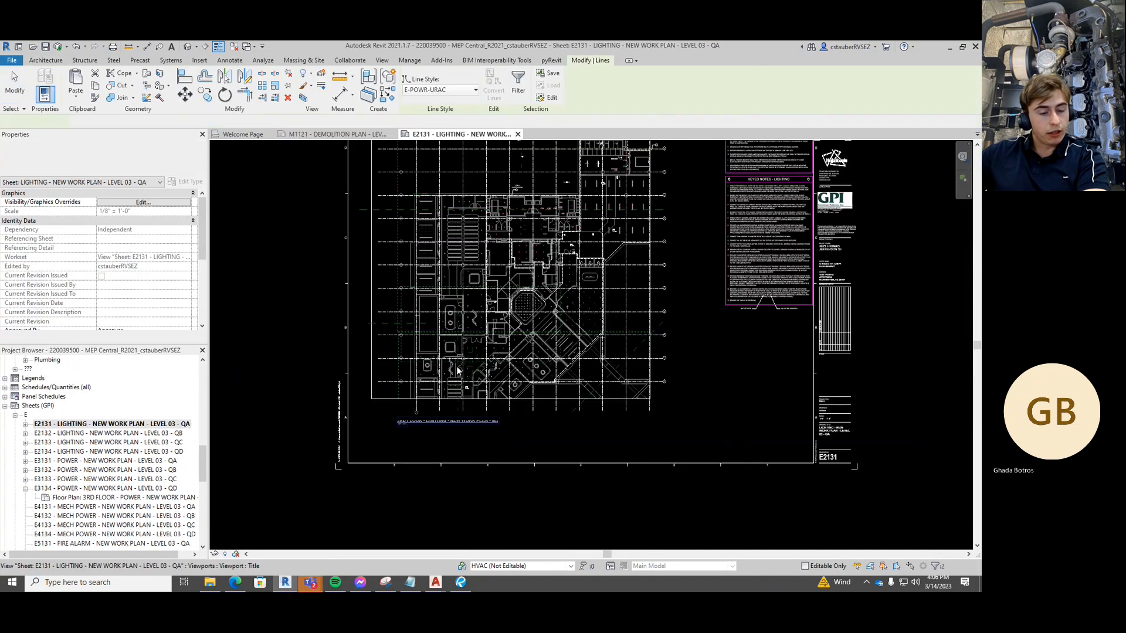
pyautogui.moveTo(296, 375); pyautogui.dragTo(297, 350, button='middle')
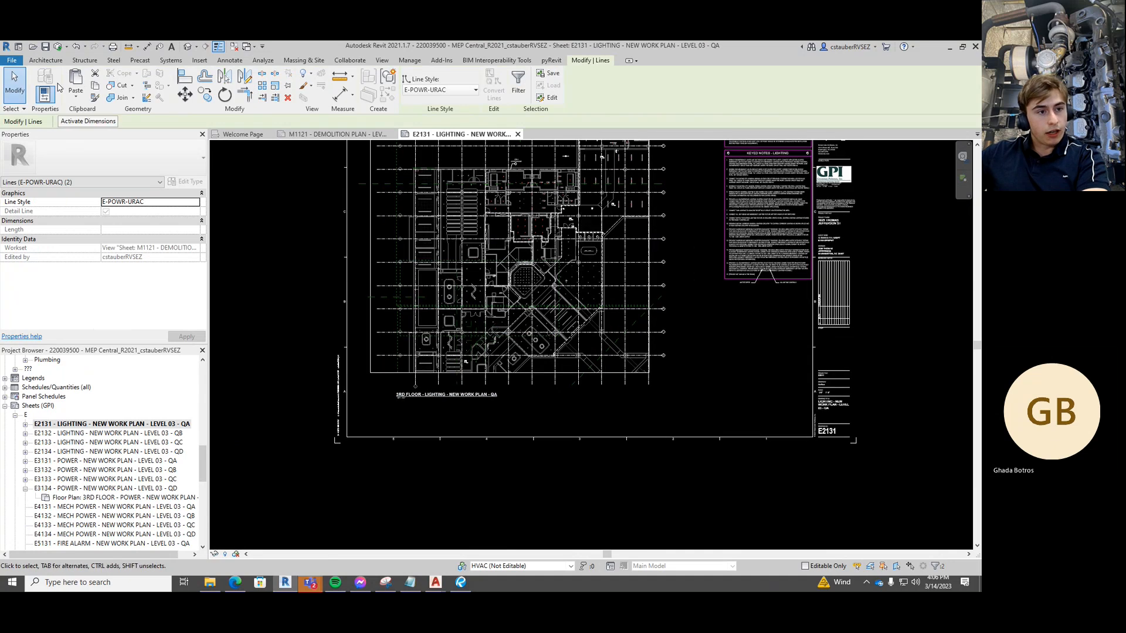
pyautogui.click(76, 94)
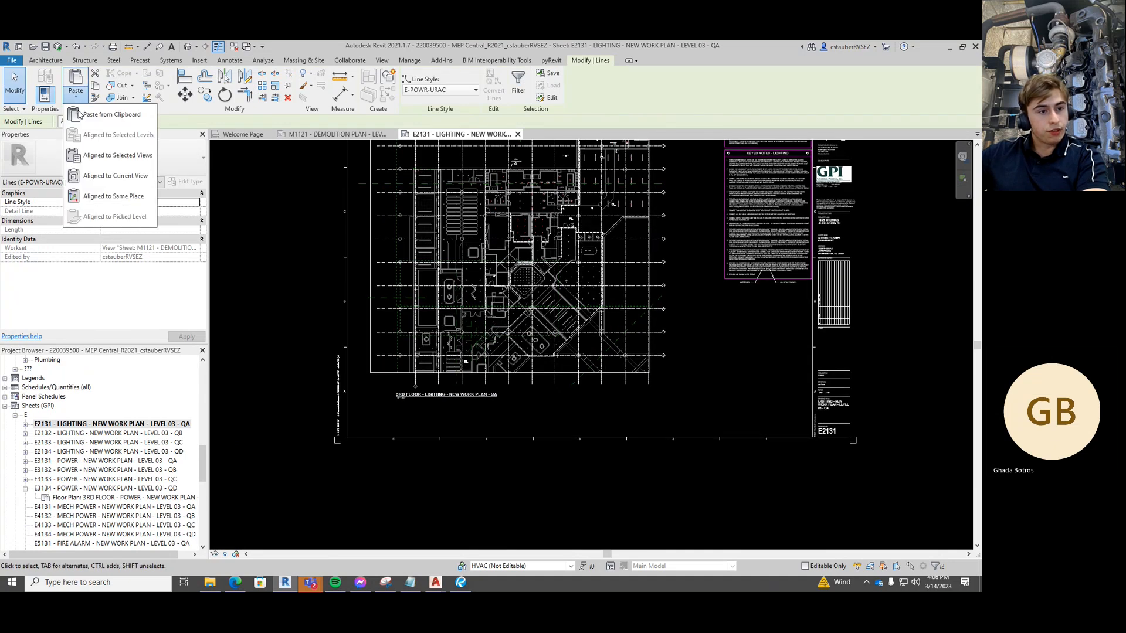
pyautogui.click(111, 176)
# Deselect the pasted lines and frame the lighting plan's viewport title area
pyautogui.scroll(1, 355, 425)
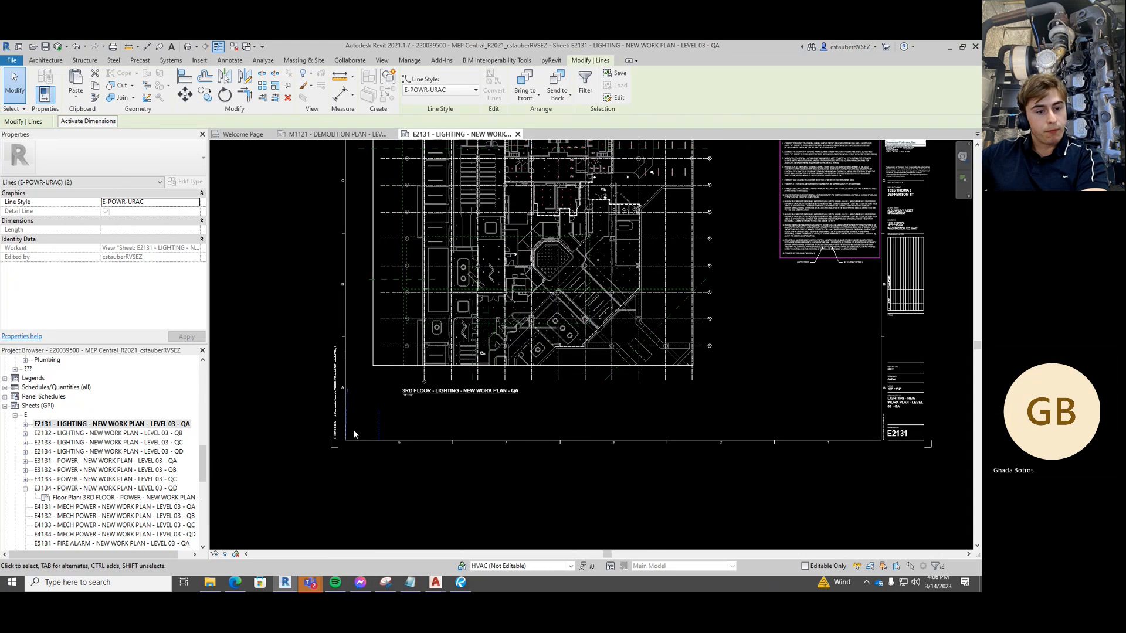
pyautogui.scroll(3, 355, 426)
pyautogui.click(356, 384)
pyautogui.scroll(-2, 373, 339)
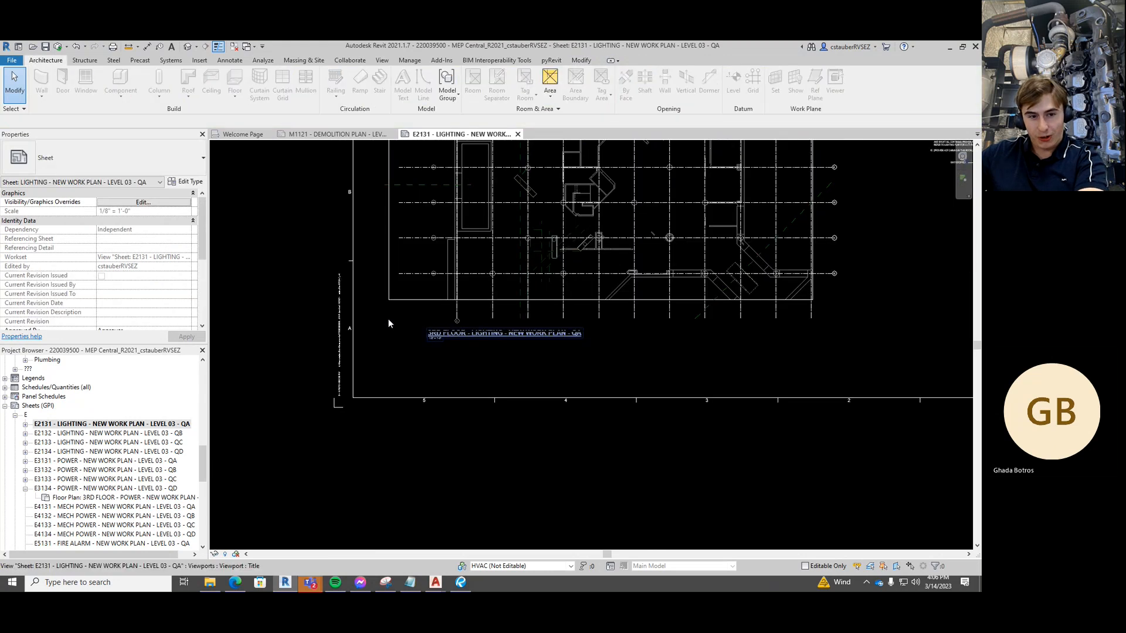
pyautogui.moveTo(389, 320); pyautogui.dragTo(387, 345, button='middle')
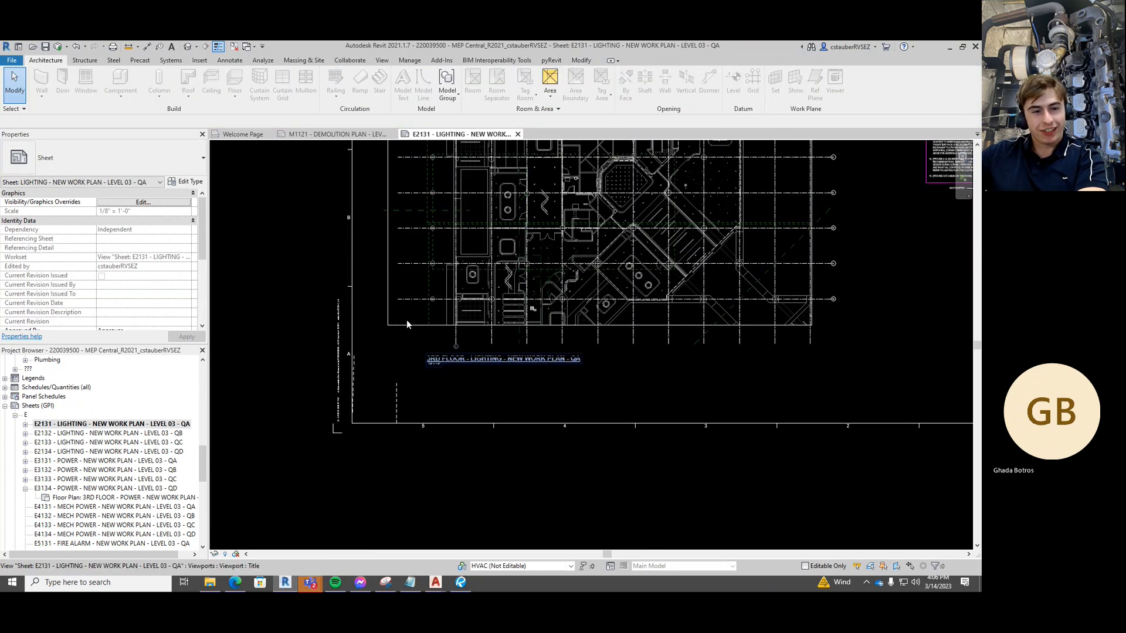
pyautogui.scroll(-1, 407, 319)
pyautogui.moveTo(433, 301); pyautogui.dragTo(452, 342, button='middle')
pyautogui.scroll(-2, 427, 326)
# Activate the lighting plan viewport and set its Scope Box property to QUAD A
pyautogui.doubleClick(424, 319)
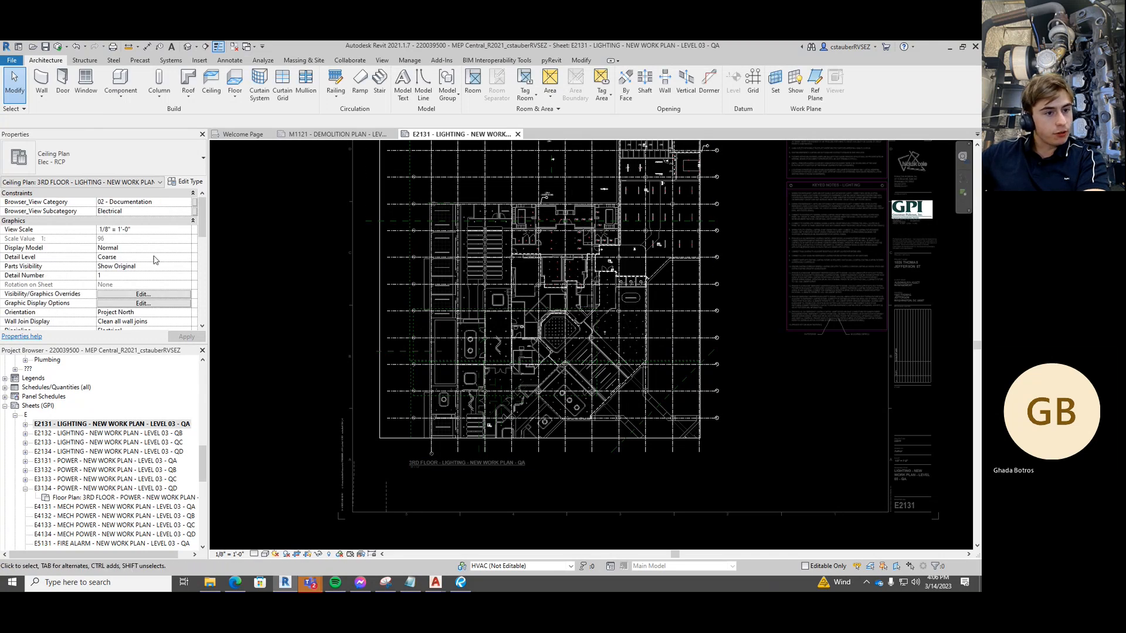
pyautogui.scroll(-5, 110, 267)
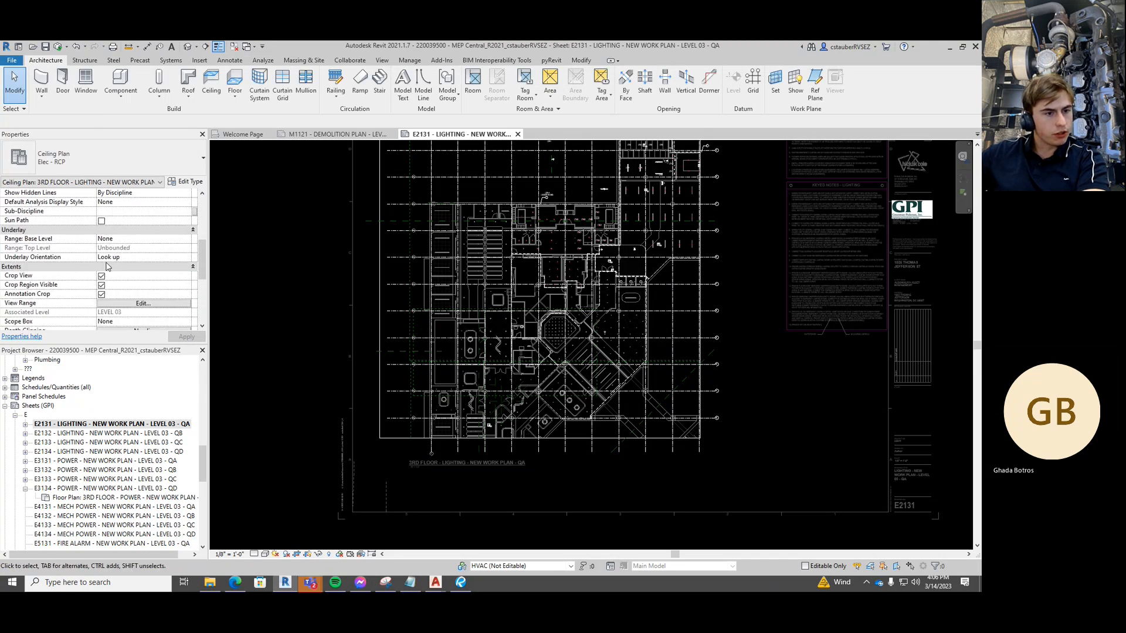
pyautogui.scroll(-1, 90, 273)
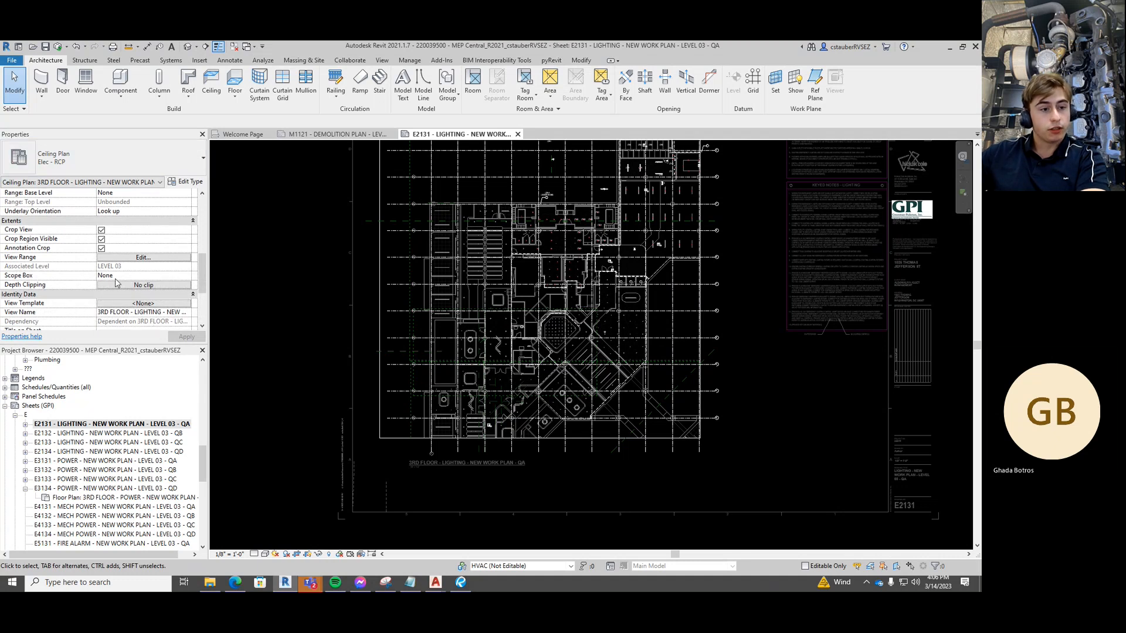
pyautogui.click(178, 277)
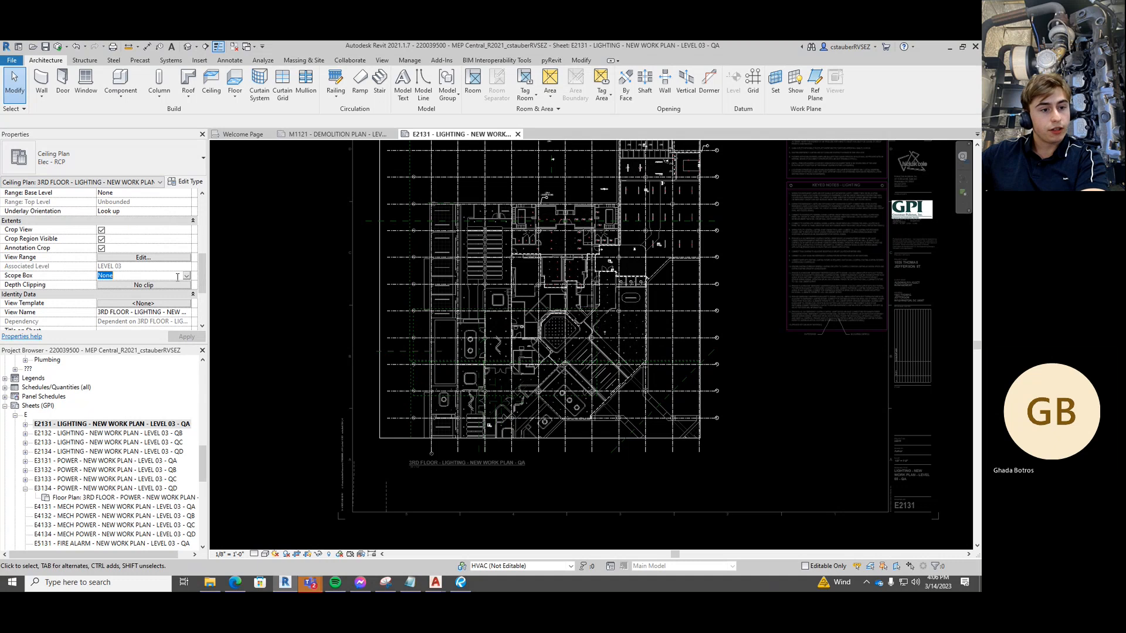
pyautogui.click(187, 276)
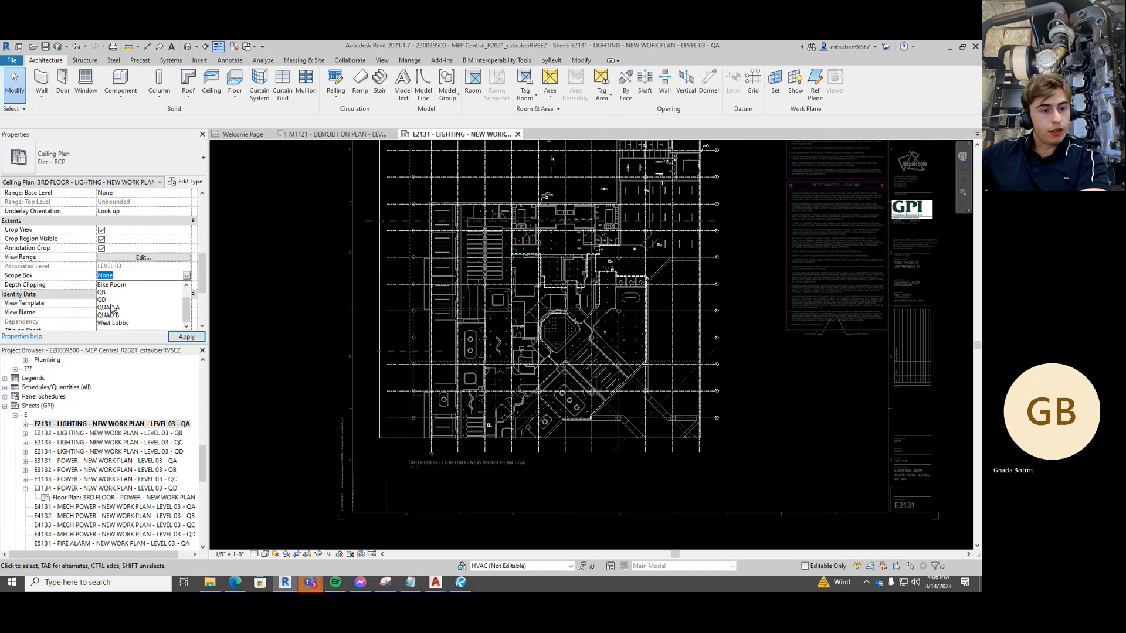
pyautogui.scroll(1, 116, 311)
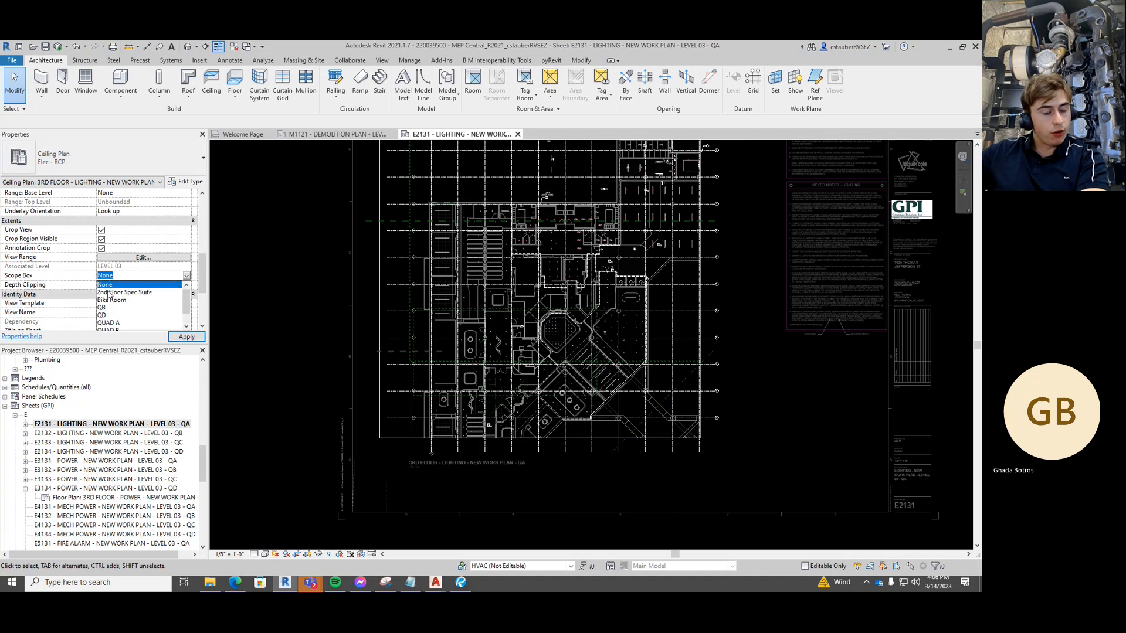
pyautogui.scroll(-1, 109, 312)
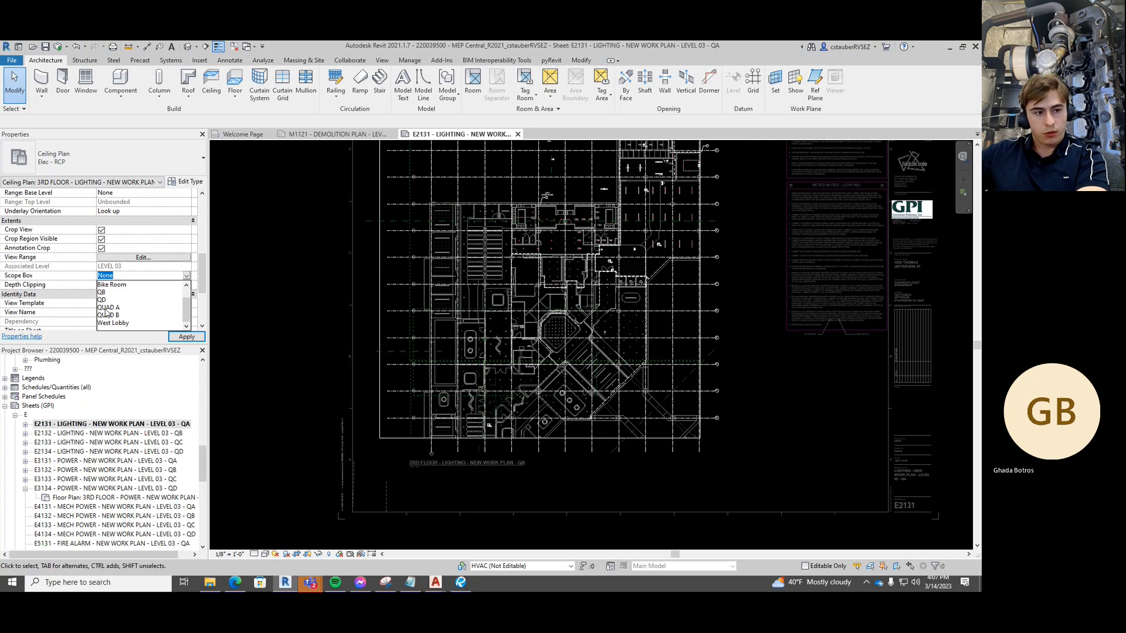
pyautogui.click(107, 308)
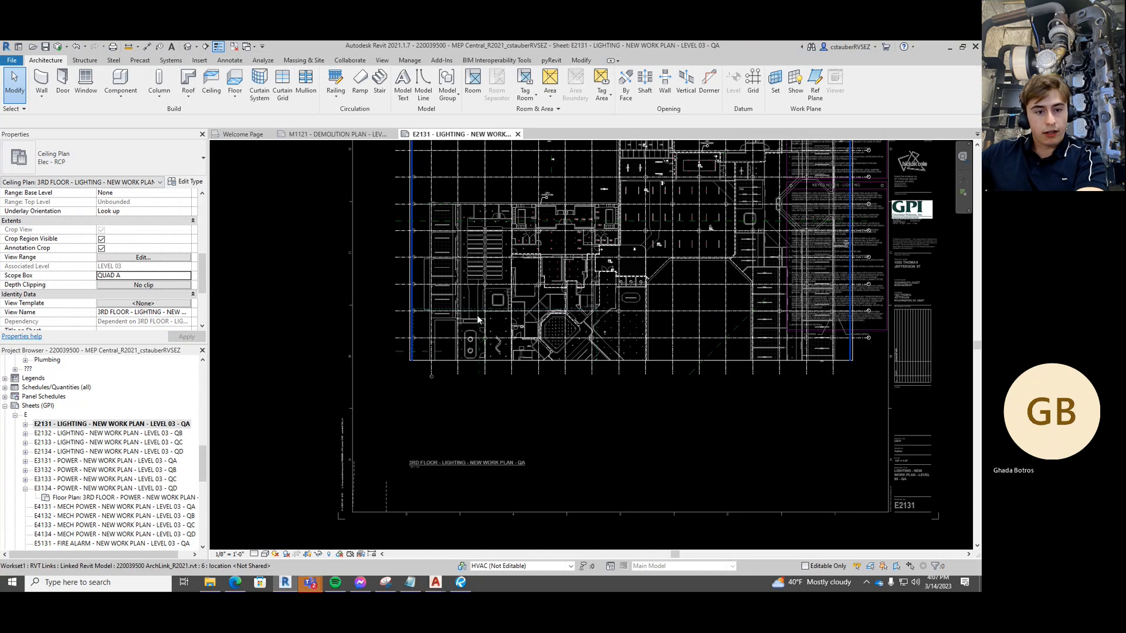
# Return to the sheet and unpin the floor plan viewport
pyautogui.scroll(-1, 466, 304)
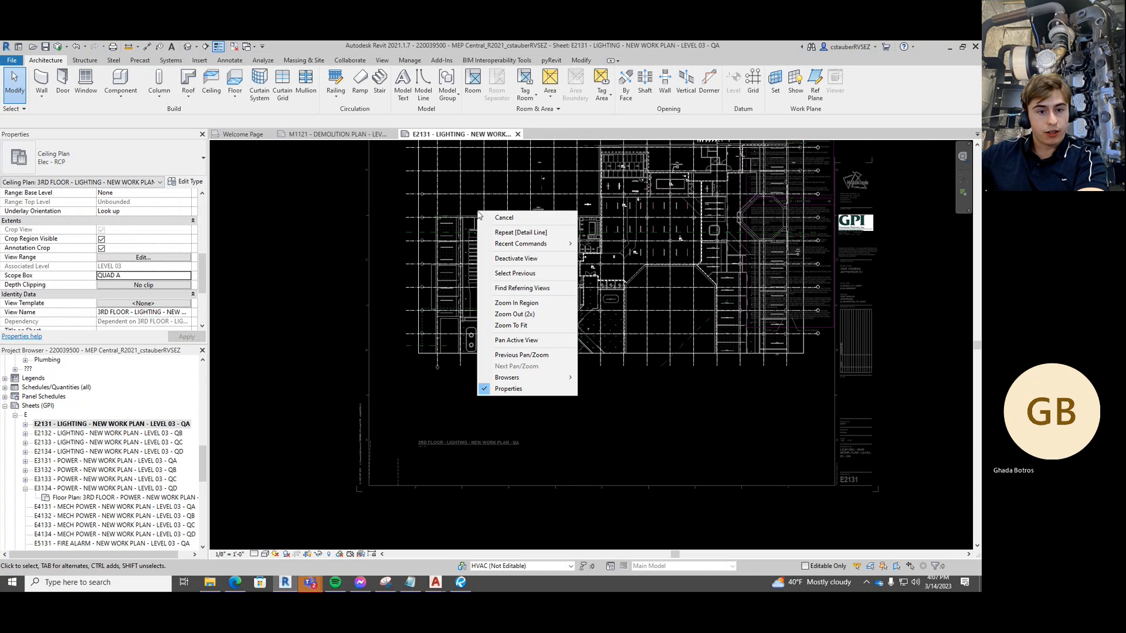
pyautogui.click(500, 259)
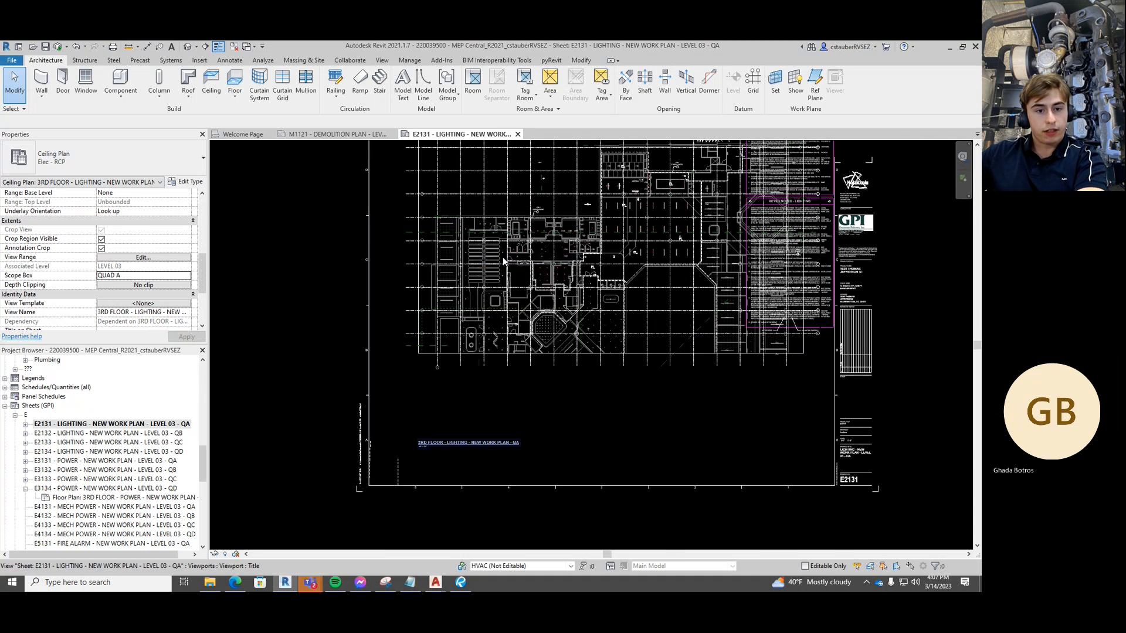
pyautogui.click(502, 258)
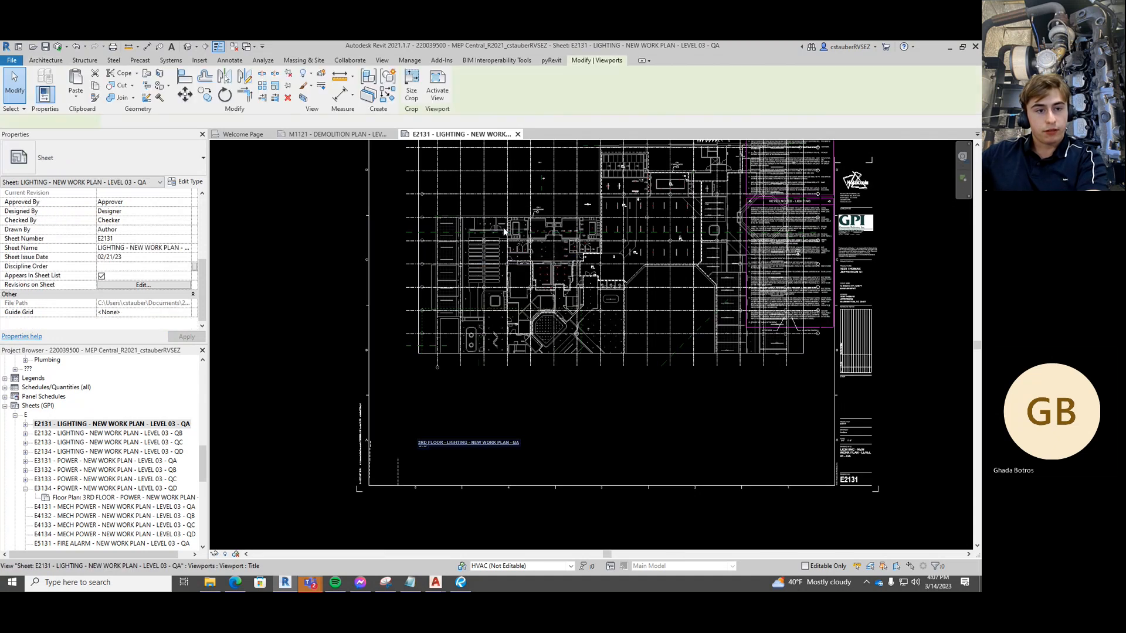
pyautogui.click(288, 74)
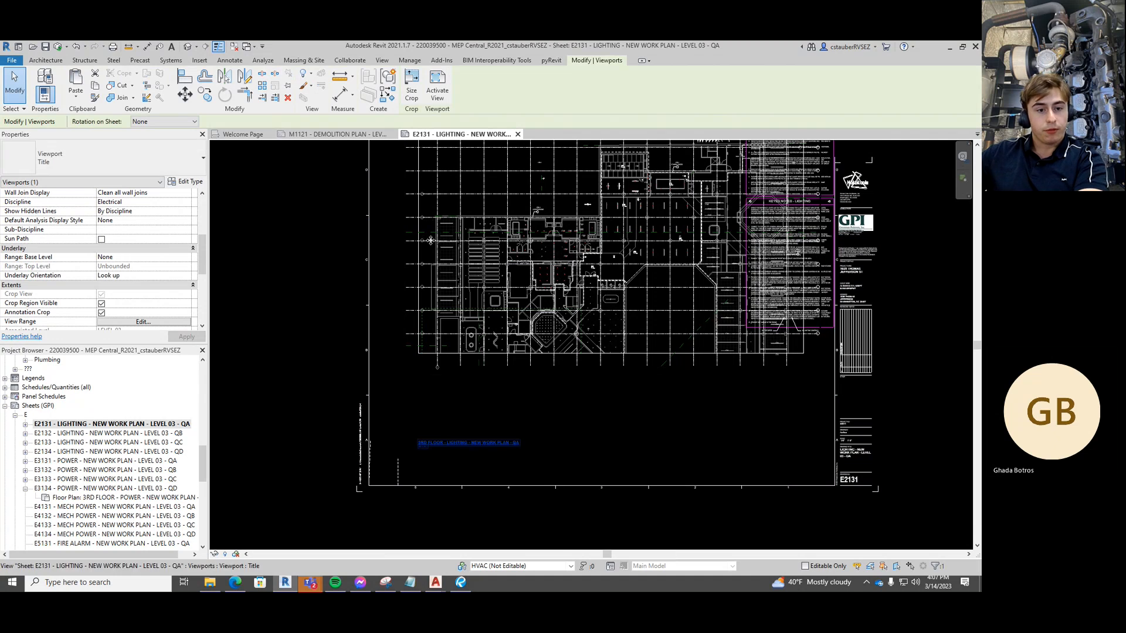
pyautogui.press('Escape')
# Move the viewport with MV from its corner to the guide-line endpoint
pyautogui.click(431, 332)
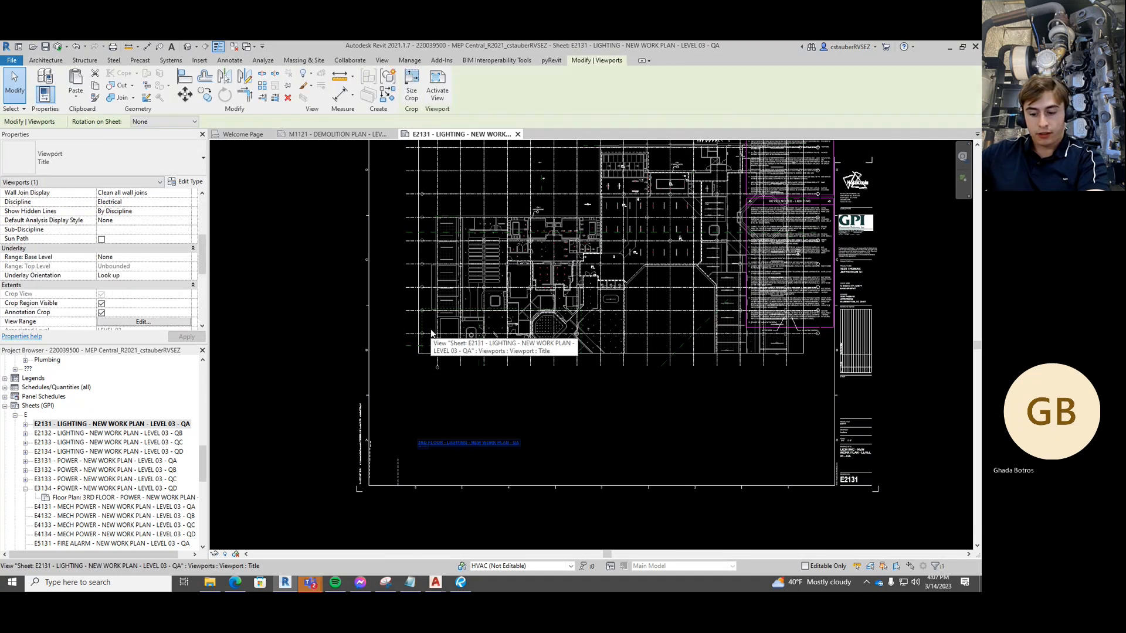
pyautogui.press('m')
pyautogui.press('v')
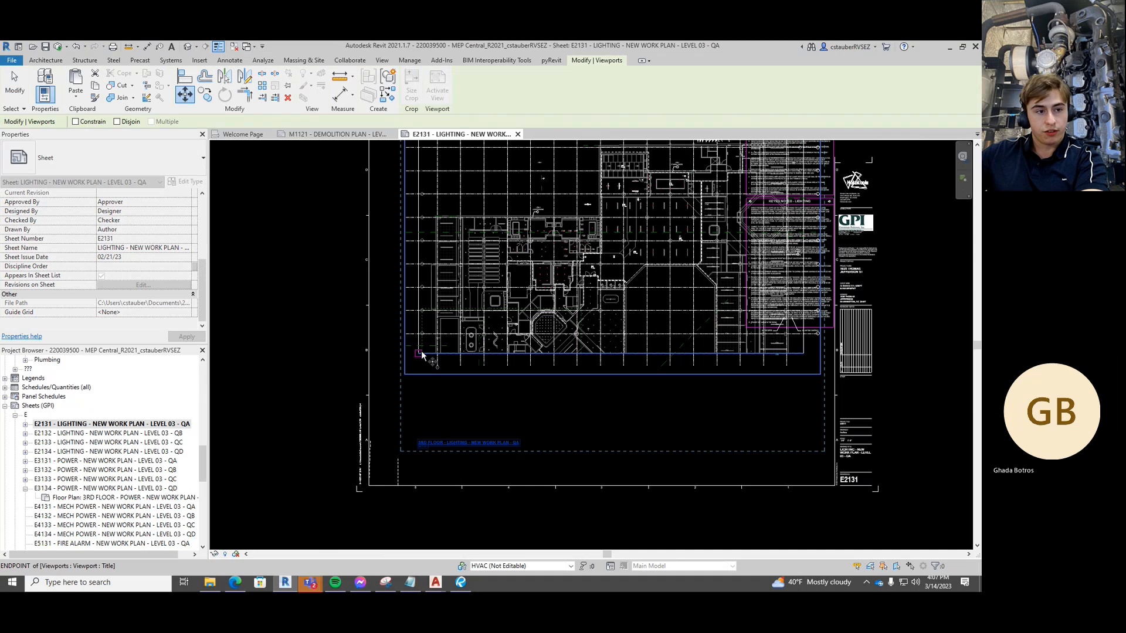
pyautogui.click(420, 354)
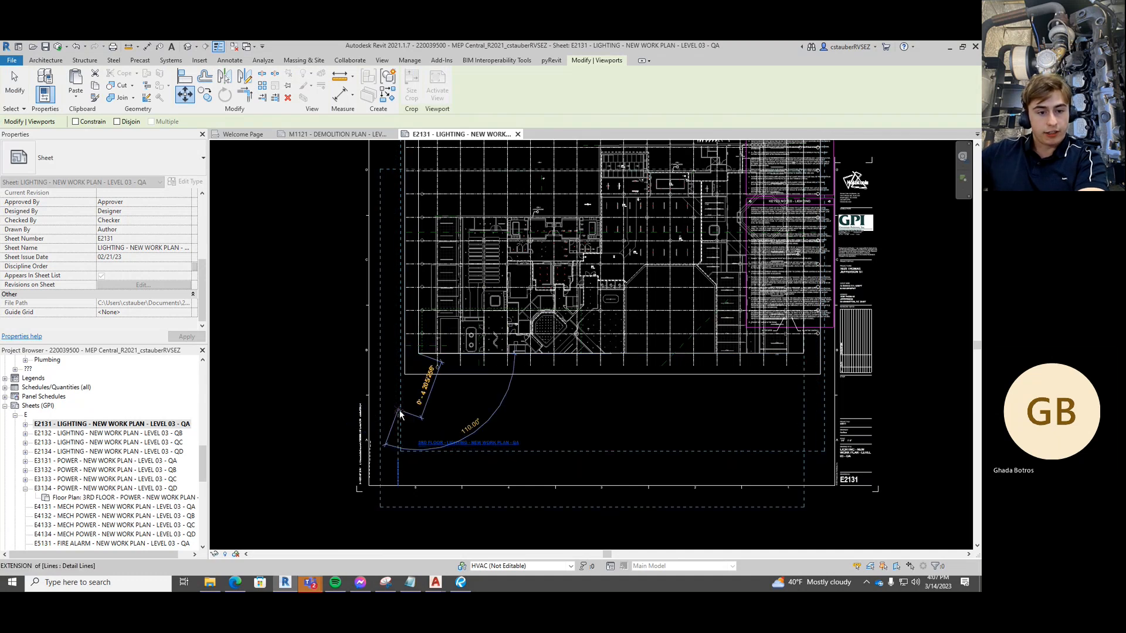
pyautogui.scroll(3, 399, 413)
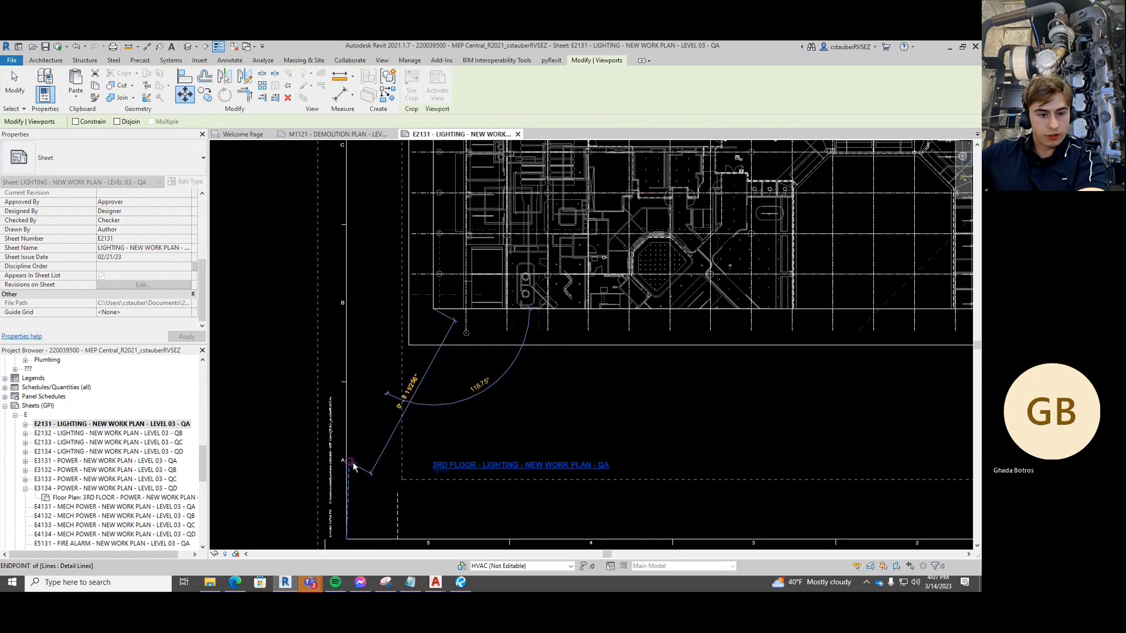
pyautogui.click(353, 467)
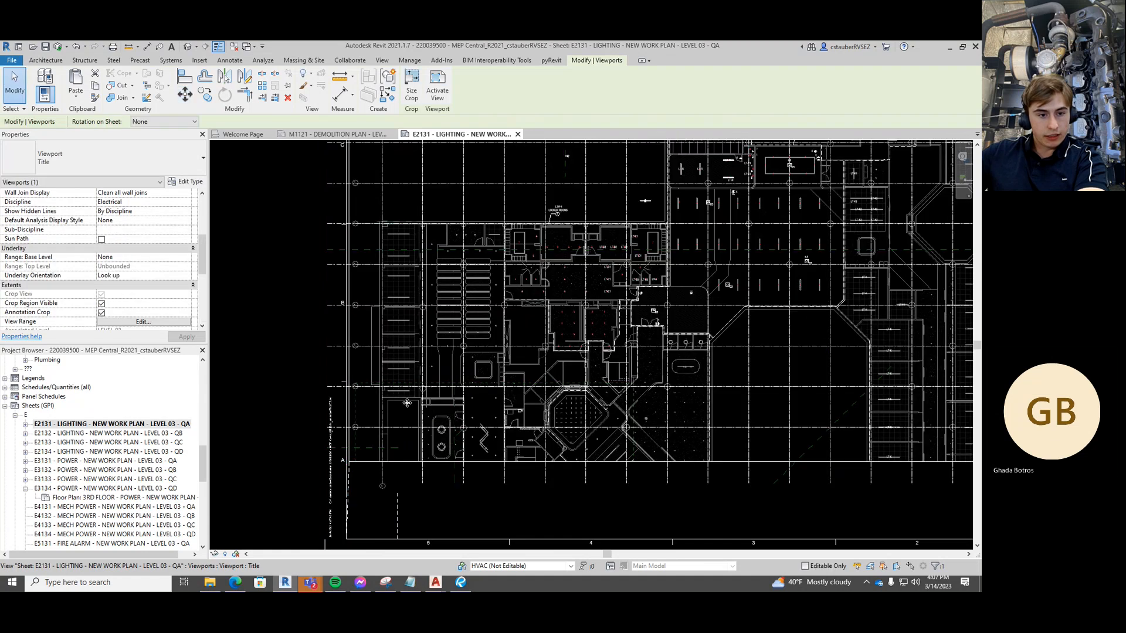
pyautogui.scroll(-2, 407, 403)
pyautogui.press('Escape')
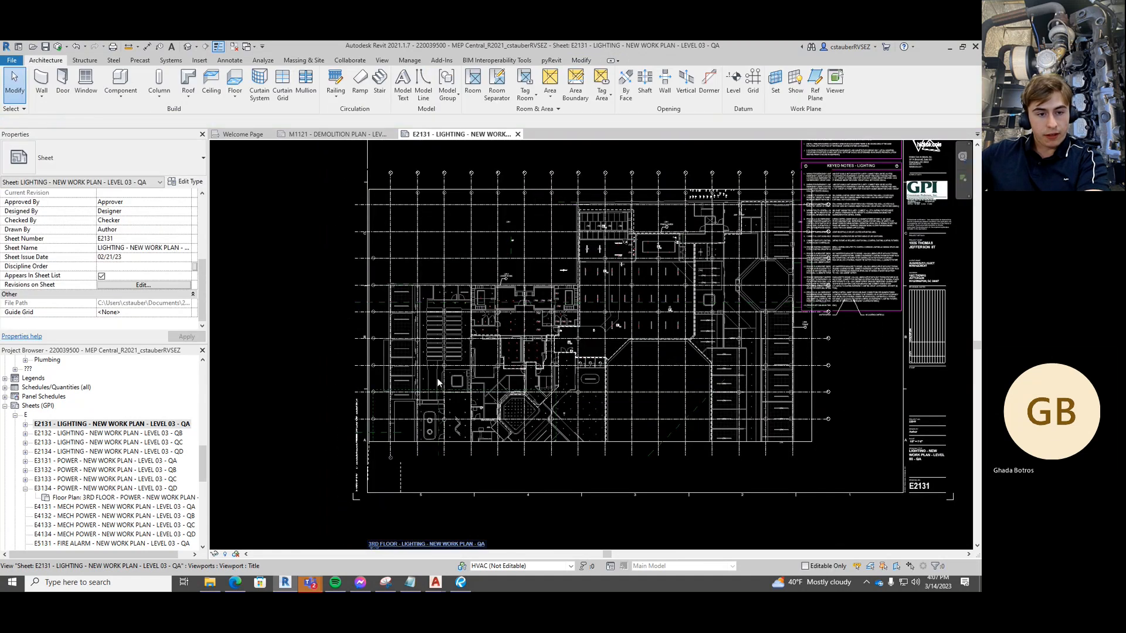
# Move the viewport title line with MV onto the guide-line endpoint
pyautogui.moveTo(322, 368); pyautogui.dragTo(313, 269, button='middle')
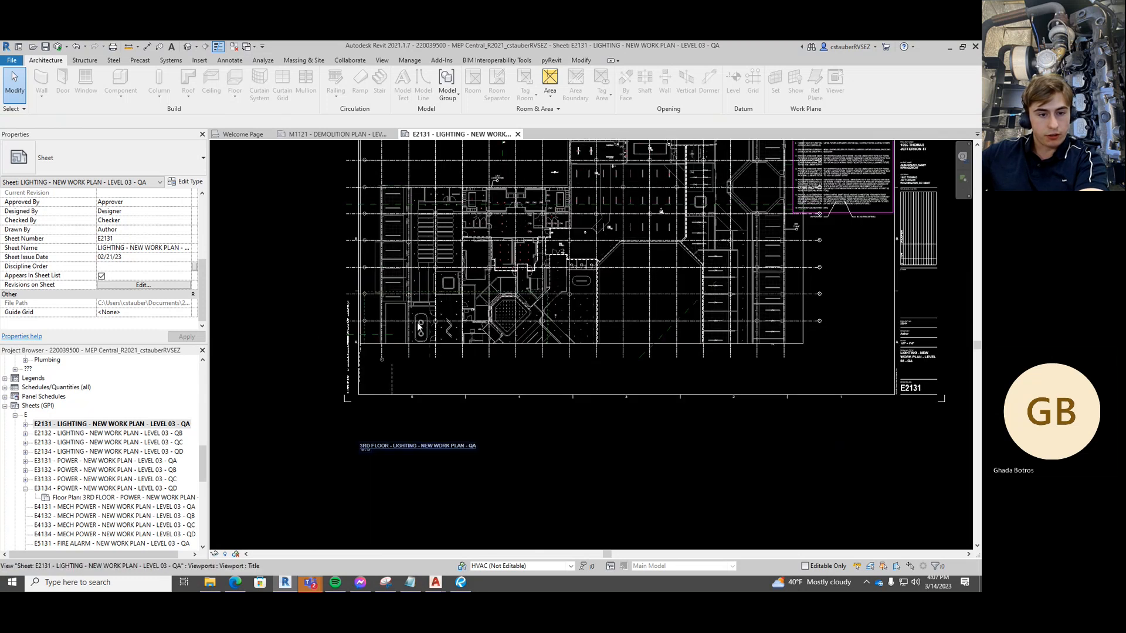
pyautogui.click(394, 448)
pyautogui.scroll(5, 355, 448)
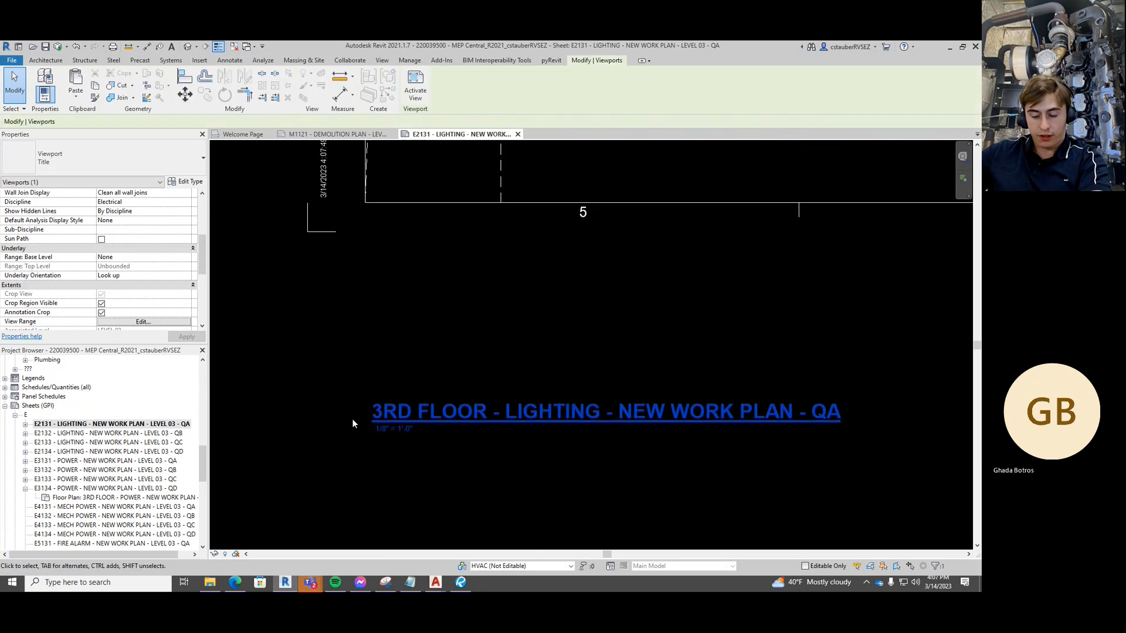
pyautogui.press('m')
pyautogui.press('v')
pyautogui.scroll(8, 371, 423)
pyautogui.scroll(3, 381, 418)
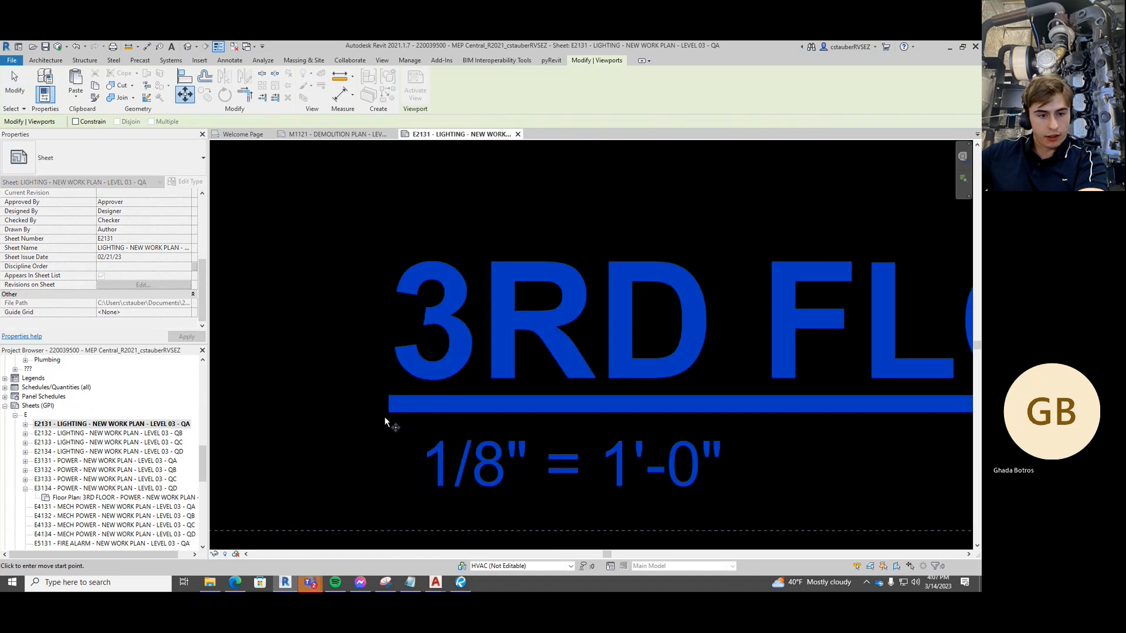
pyautogui.click(389, 411)
pyautogui.scroll(-6, 451, 279)
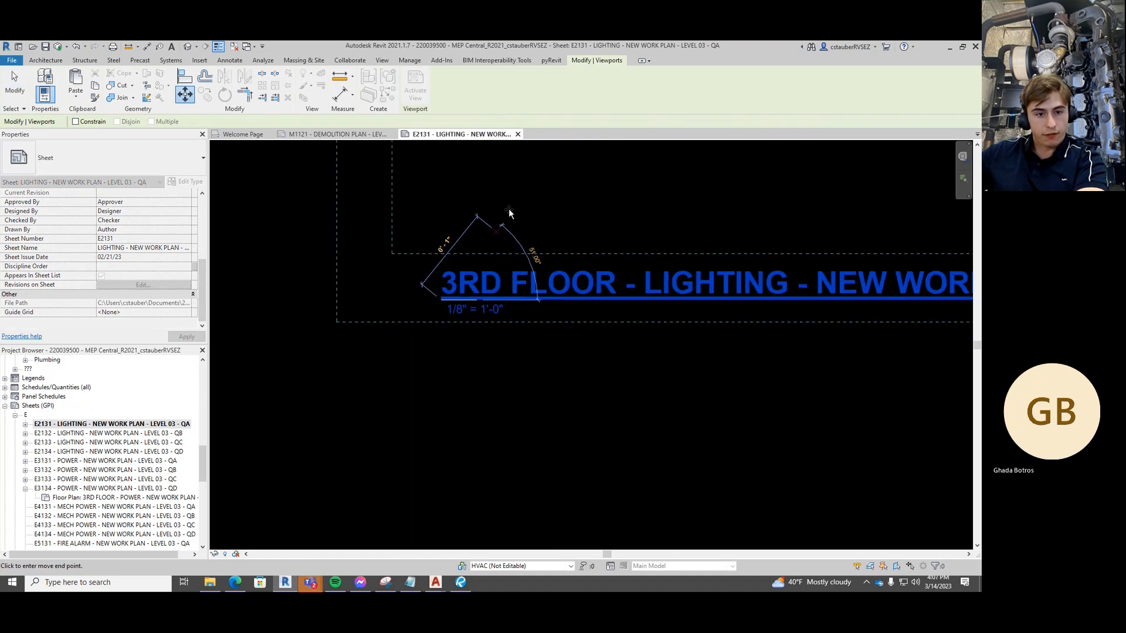
pyautogui.moveTo(519, 281); pyautogui.dragTo(415, 510, button='middle')
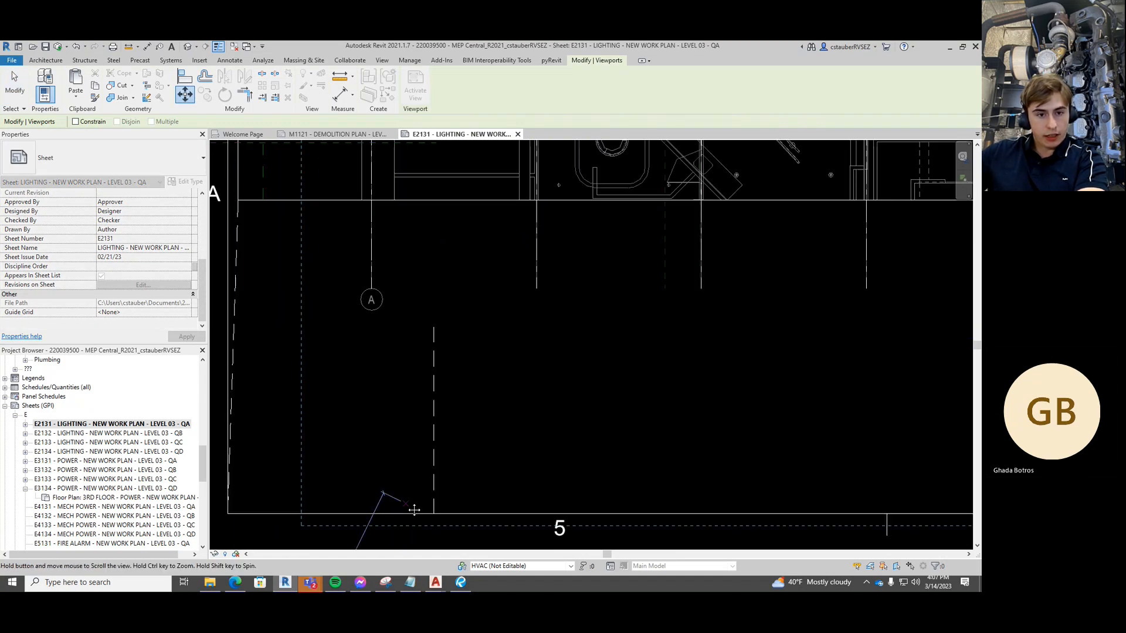
pyautogui.click(434, 327)
# Reframe the sheet to check the title placement, then clear the selection
pyautogui.scroll(-6, 436, 328)
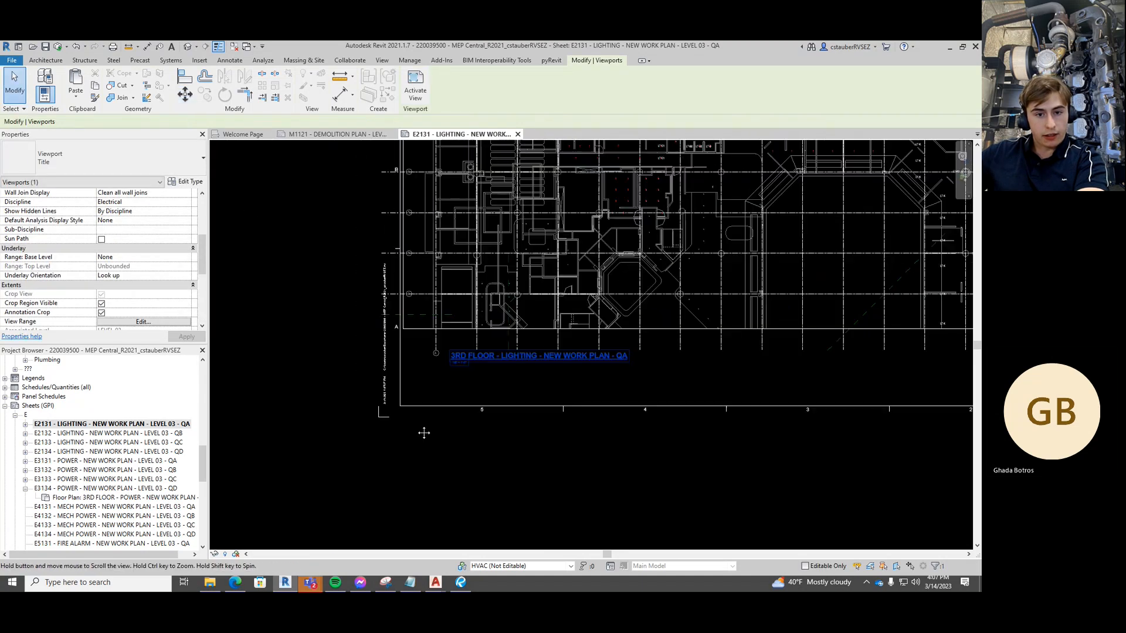
pyautogui.scroll(-2, 438, 418)
pyautogui.moveTo(528, 343); pyautogui.dragTo(499, 394, button='middle')
pyautogui.moveTo(507, 356); pyautogui.dragTo(498, 382, button='middle')
pyautogui.scroll(-1, 498, 382)
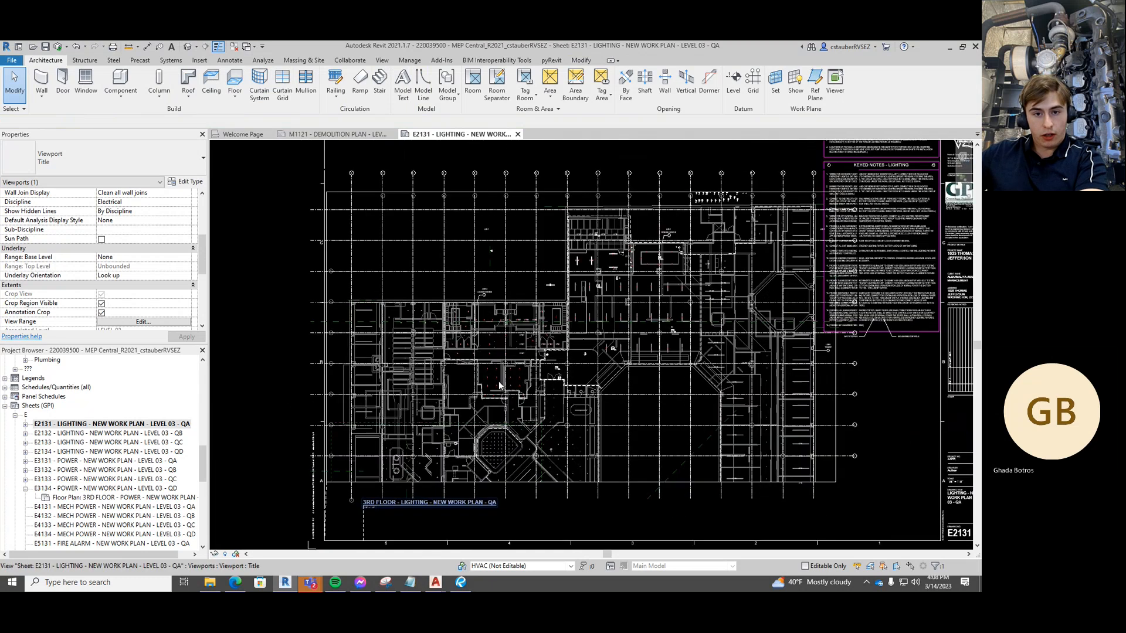
pyautogui.press('Escape')
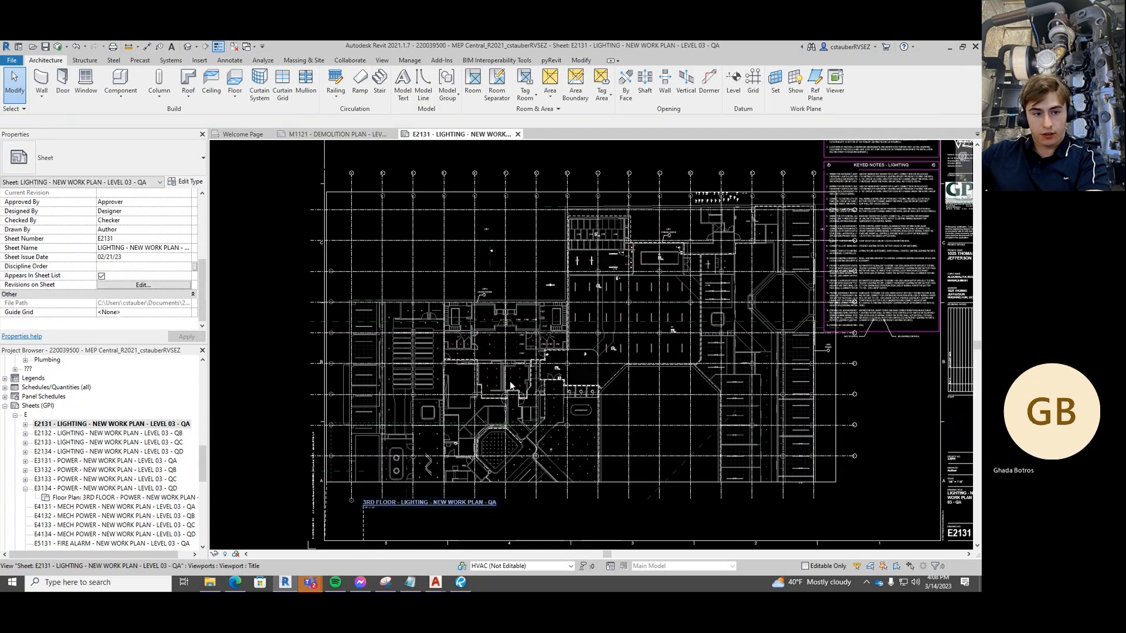
# Box-select the temporary E-POWR-URAC guide lines and delete them
pyautogui.scroll(2, 300, 378)
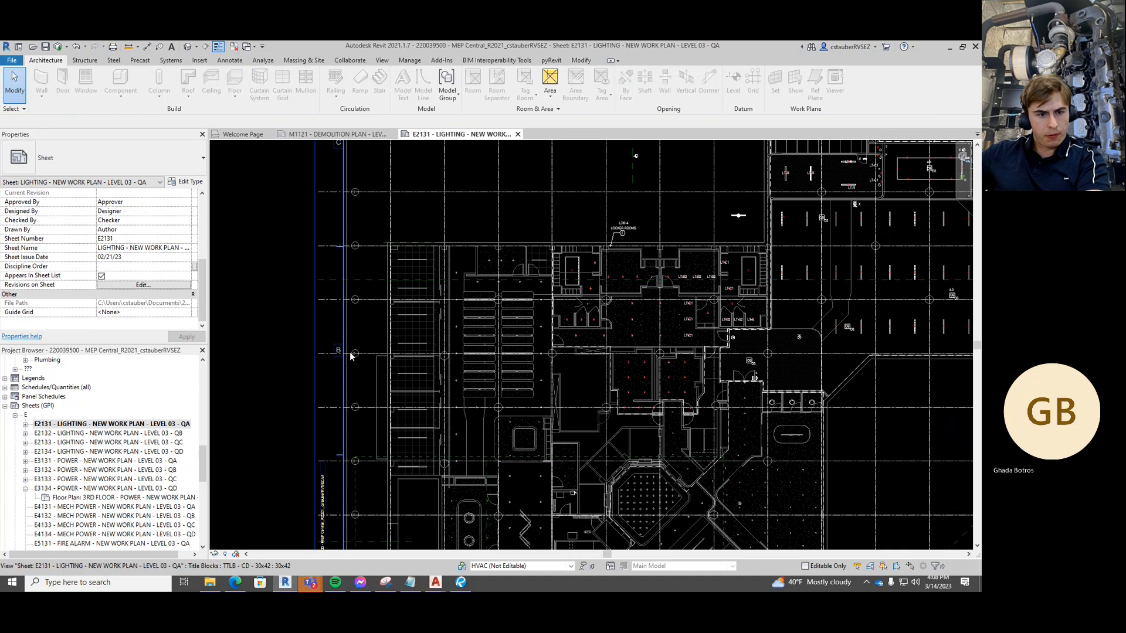
pyautogui.scroll(2, 368, 354)
pyautogui.scroll(-6, 374, 353)
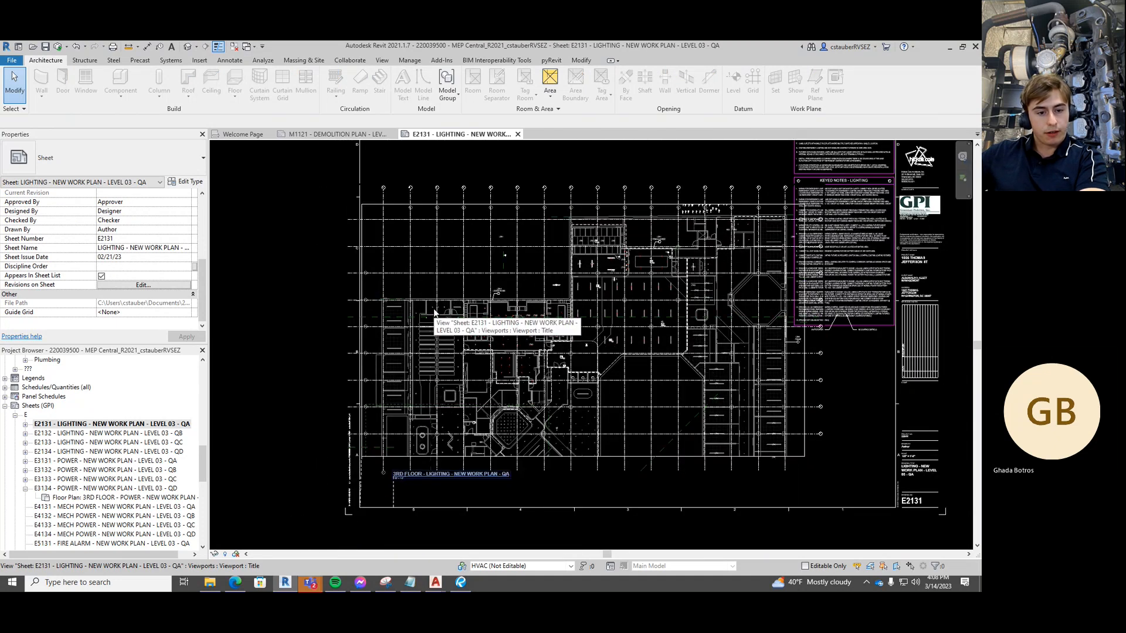
pyautogui.click(433, 309)
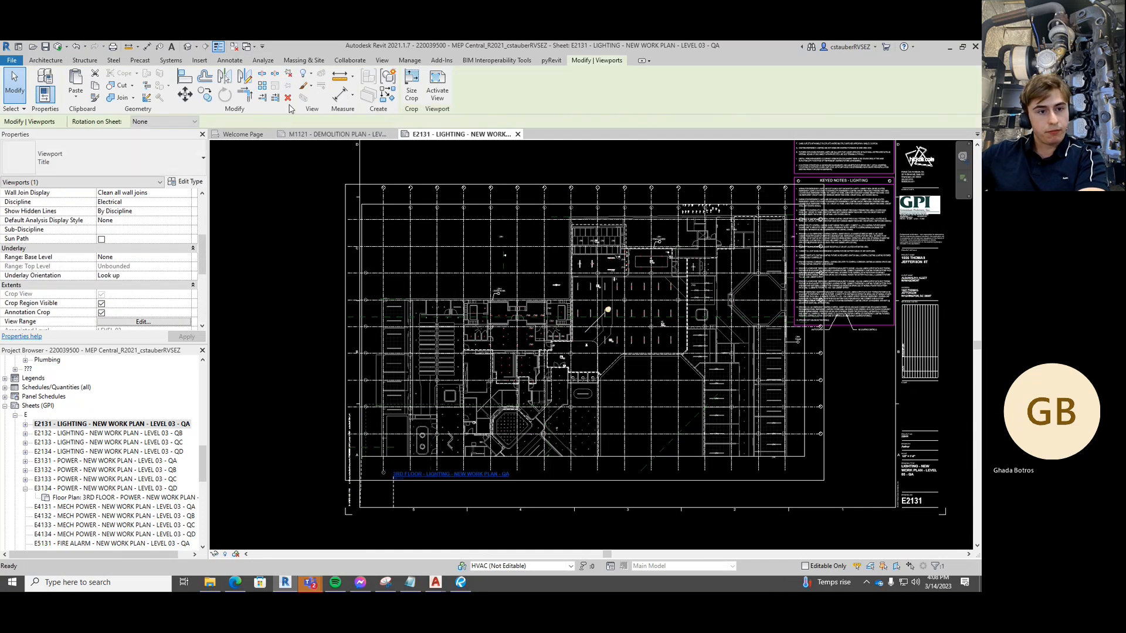
pyautogui.moveTo(269, 269); pyautogui.dragTo(280, 252, button='middle')
pyautogui.moveTo(289, 354); pyautogui.dragTo(383, 478)
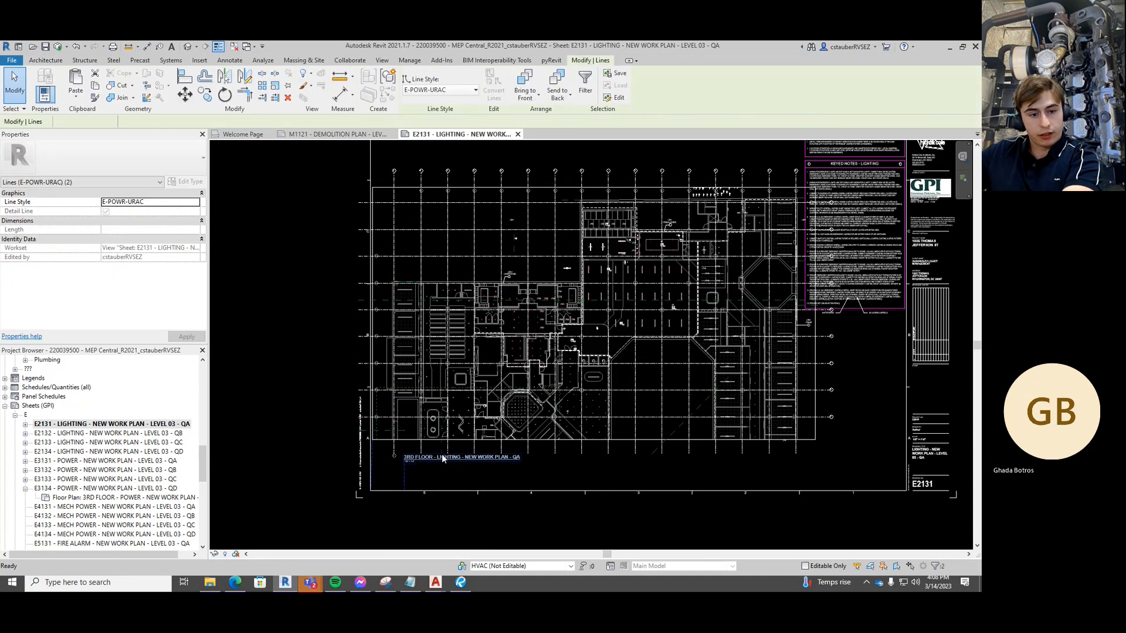
pyautogui.press('Delete')
pyautogui.moveTo(544, 349)
pyautogui.mouseDown(button='middle')
pyautogui.moveTo(546, 361)
pyautogui.moveTo(544, 337)
pyautogui.mouseUp(button='middle')
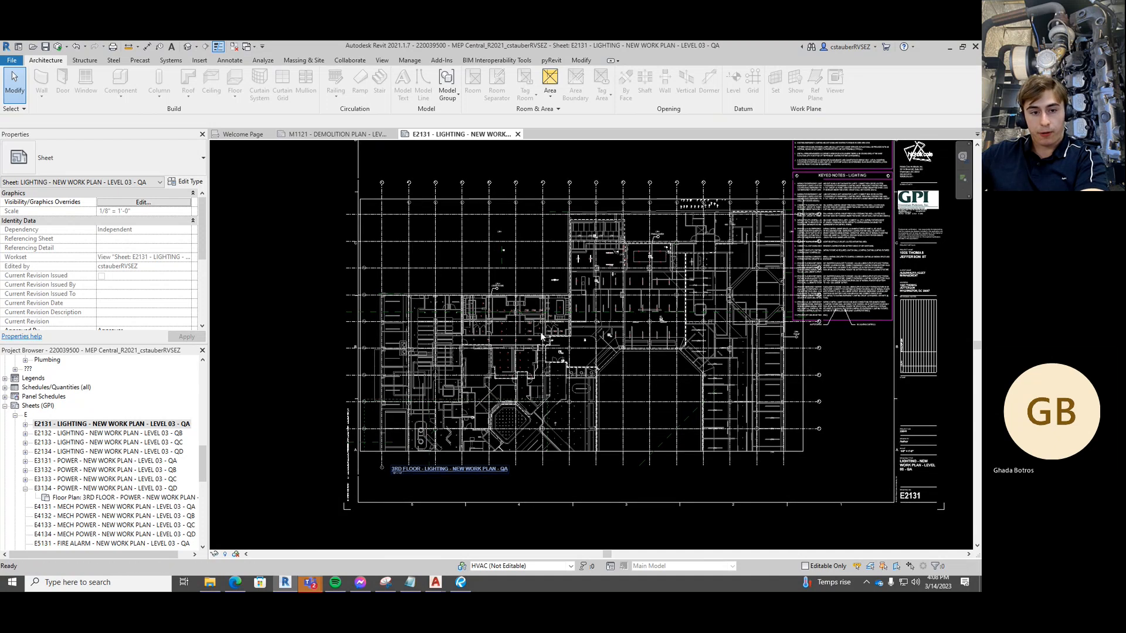
# Dismiss the visibility overrides started from the sheet level
pyautogui.press('v')
pyautogui.press('v')
pyautogui.scroll(-2, 367, 314)
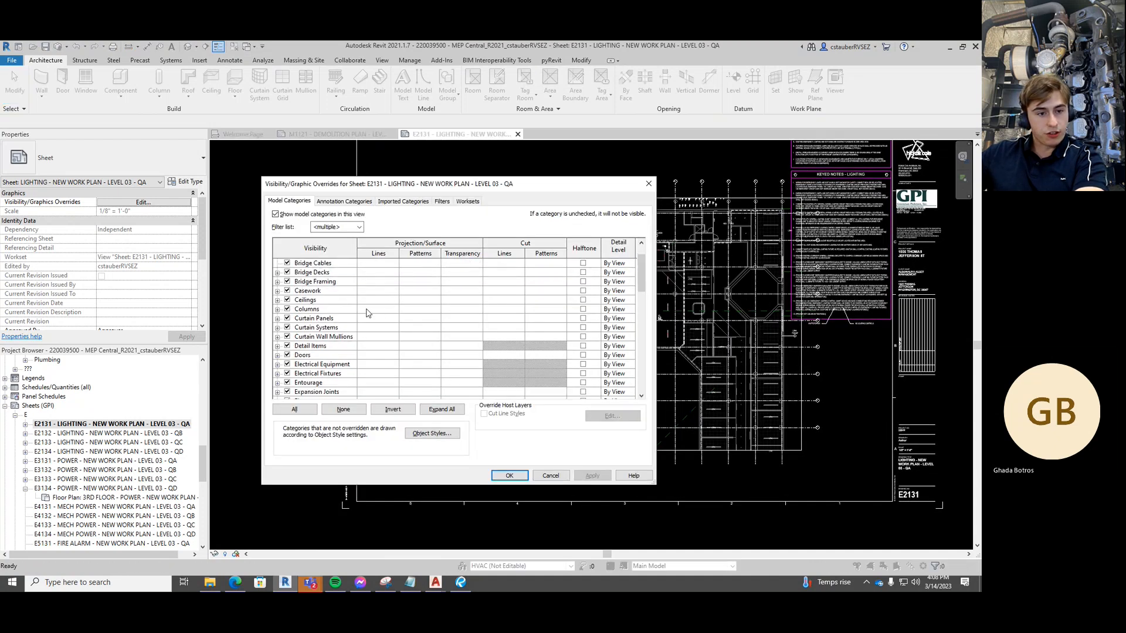
pyautogui.press('Escape')
pyautogui.scroll(-4, 154, 293)
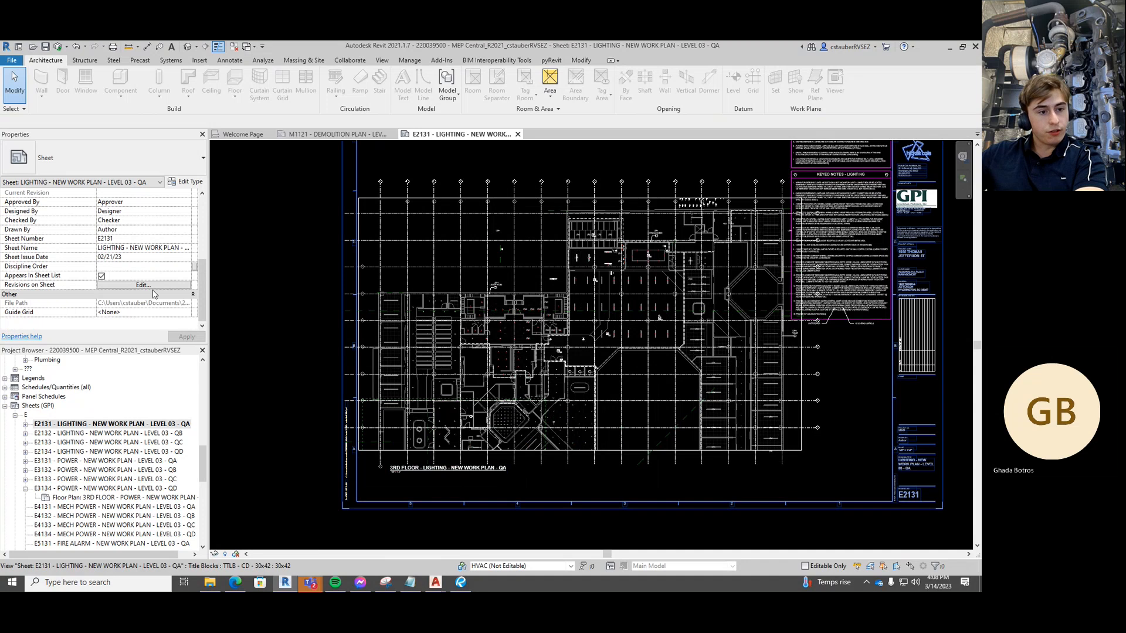
pyautogui.scroll(4, 156, 293)
# Activate the 3rd floor lighting plan, open VG, and scroll its Annotation Categories list
pyautogui.doubleClick(413, 319)
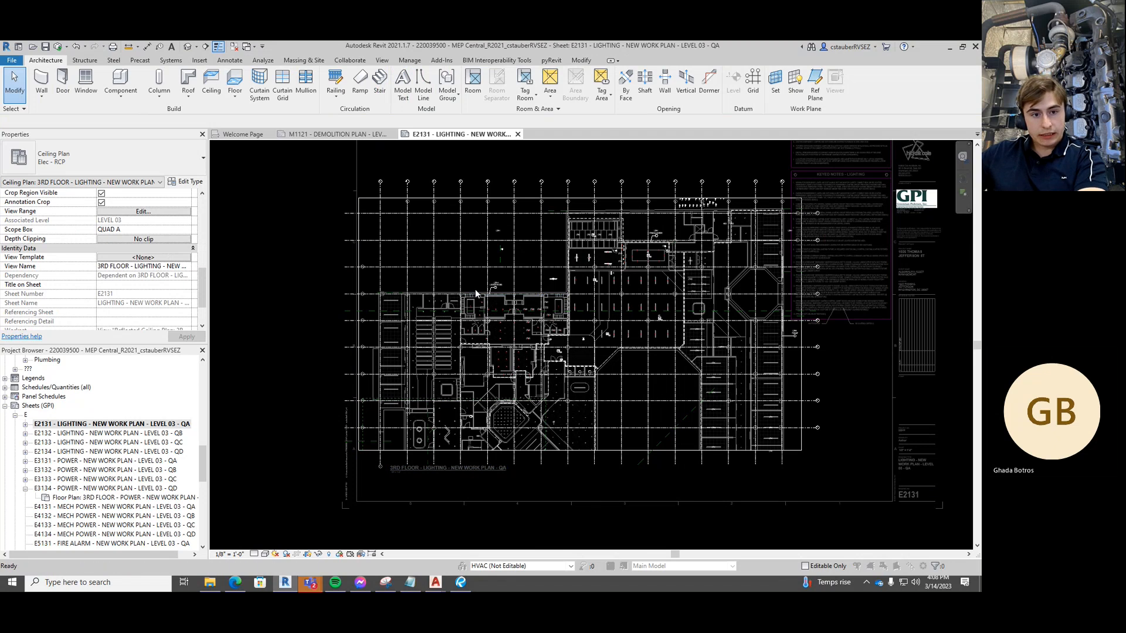
pyautogui.press('v')
pyautogui.press('g')
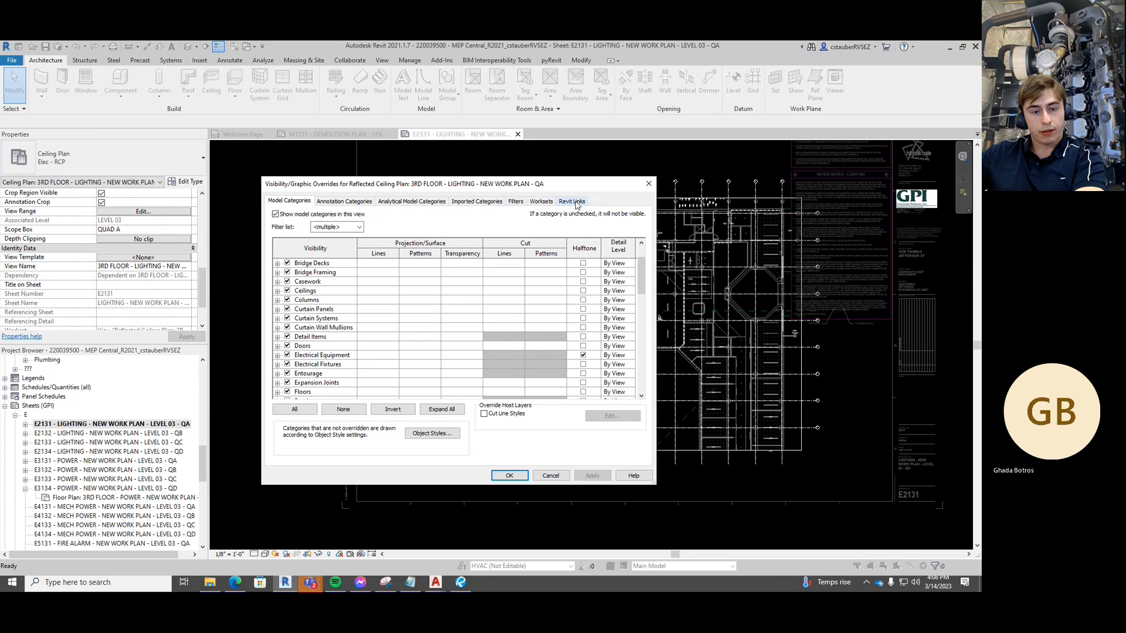
pyautogui.click(342, 202)
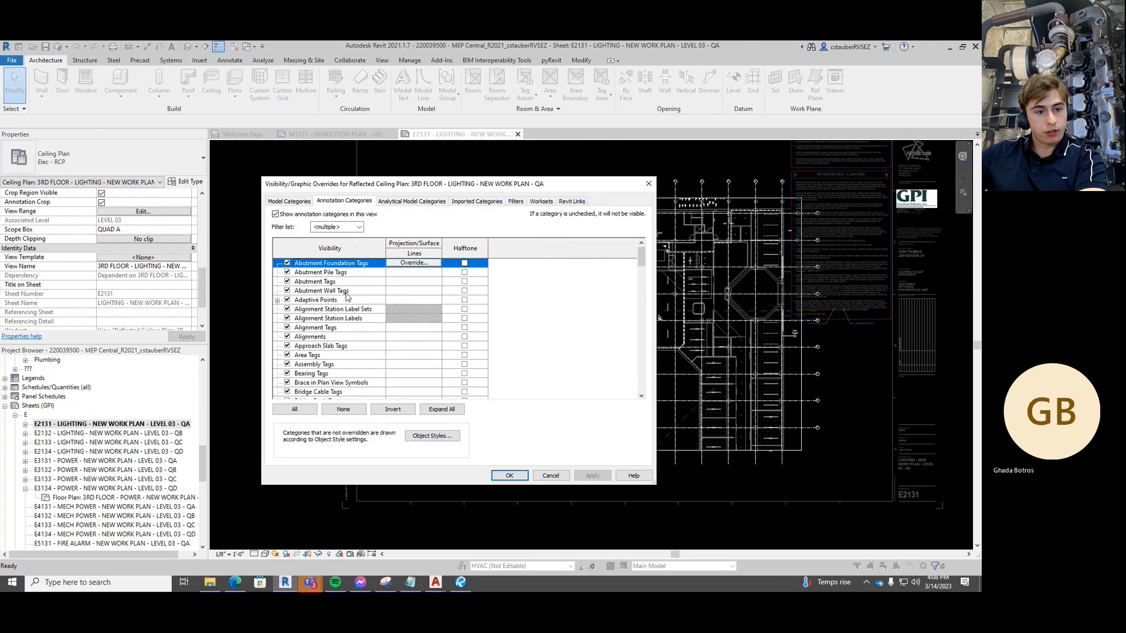
pyautogui.scroll(-5, 343, 305)
pyautogui.scroll(-1, 331, 346)
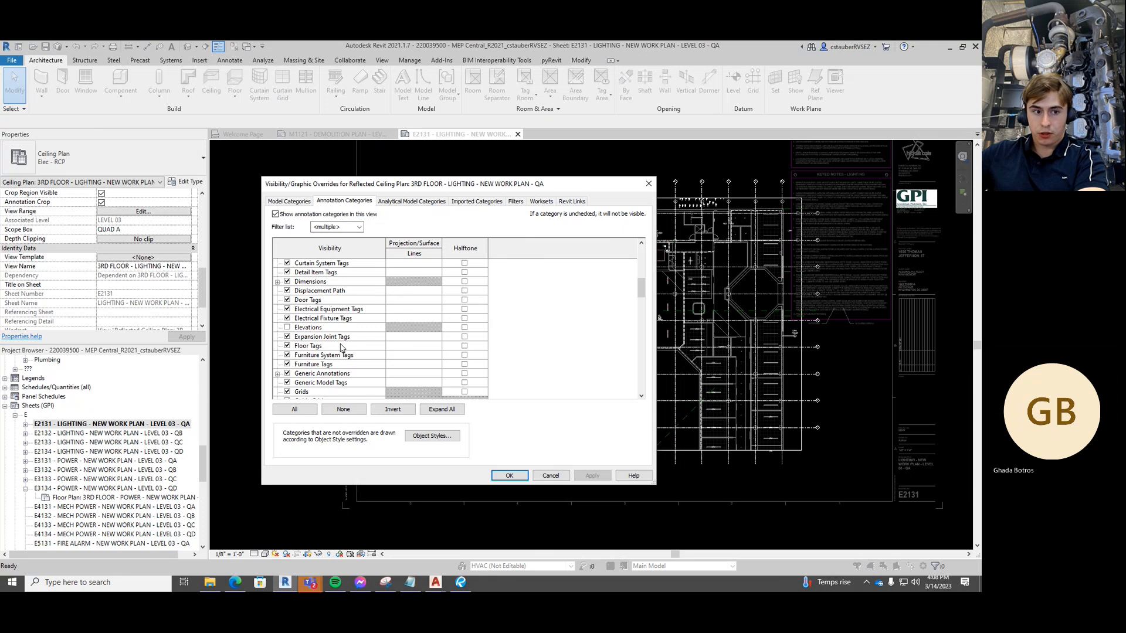
pyautogui.scroll(-1, 341, 347)
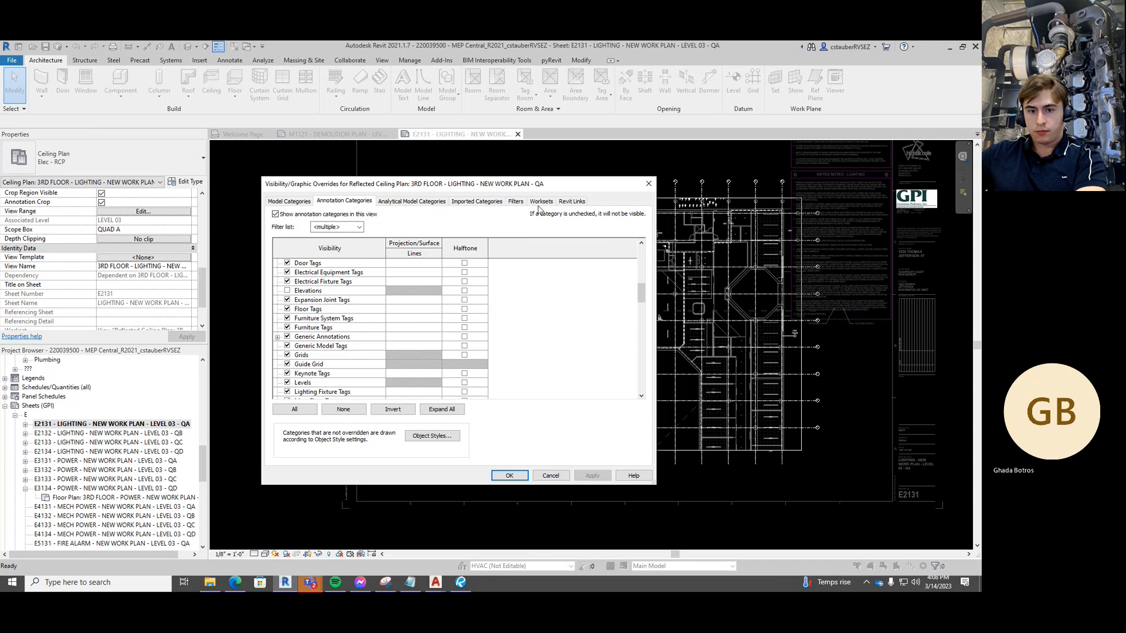
# Switch the ExistingConditions link's display settings from By Host View to Custom
pyautogui.click(573, 202)
pyautogui.click(516, 256)
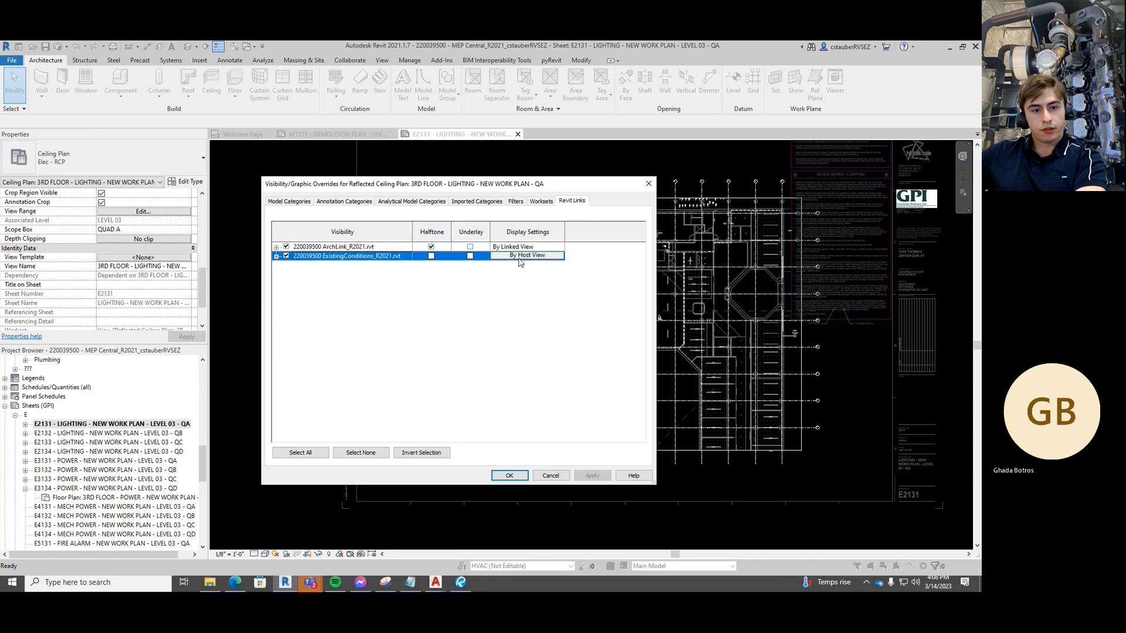
pyautogui.click(516, 256)
pyautogui.click(496, 188)
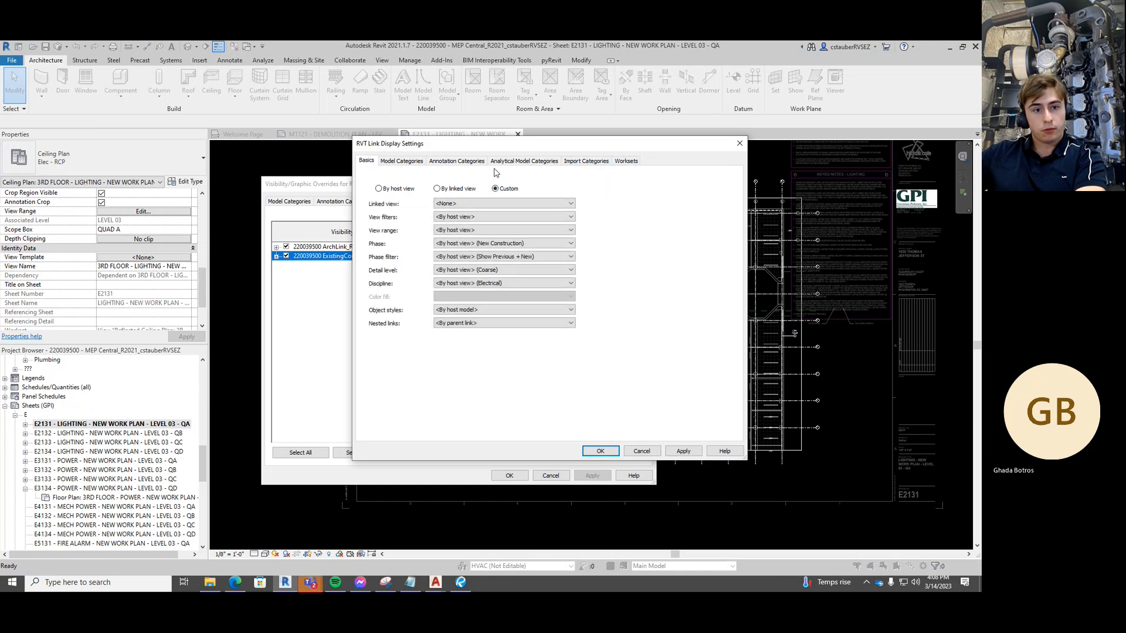
# Set the link's Annotation Categories to Custom with Grids unchecked, accepting the permission warning
pyautogui.click(449, 162)
pyautogui.click(481, 178)
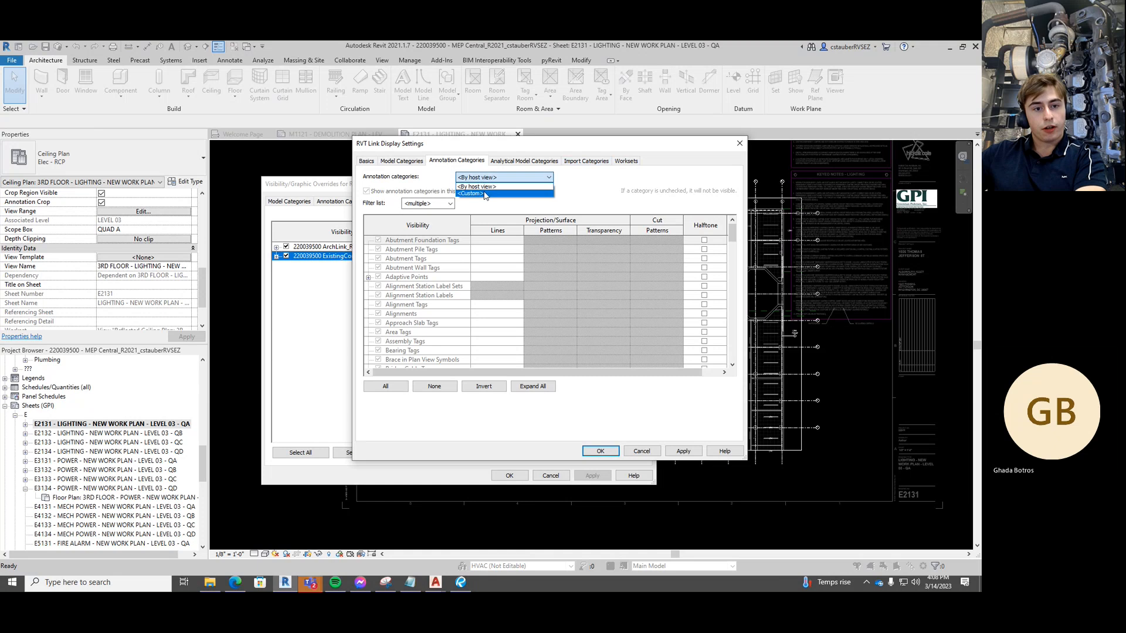
pyautogui.click(485, 194)
pyautogui.scroll(-5, 391, 329)
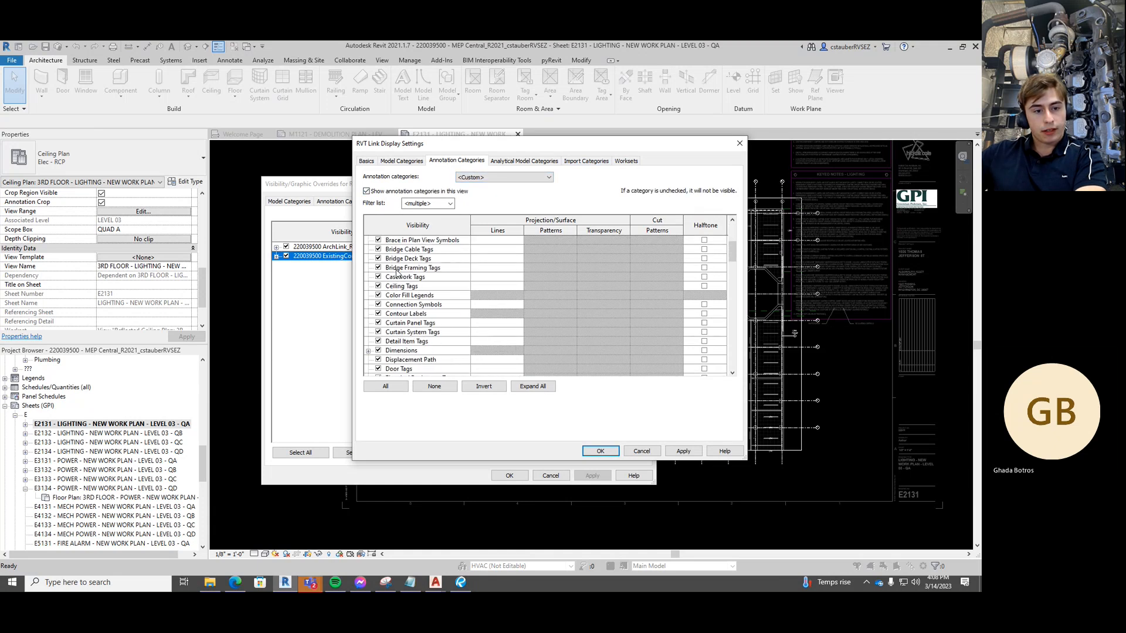
pyautogui.scroll(-1, 419, 333)
pyautogui.scroll(-1, 420, 343)
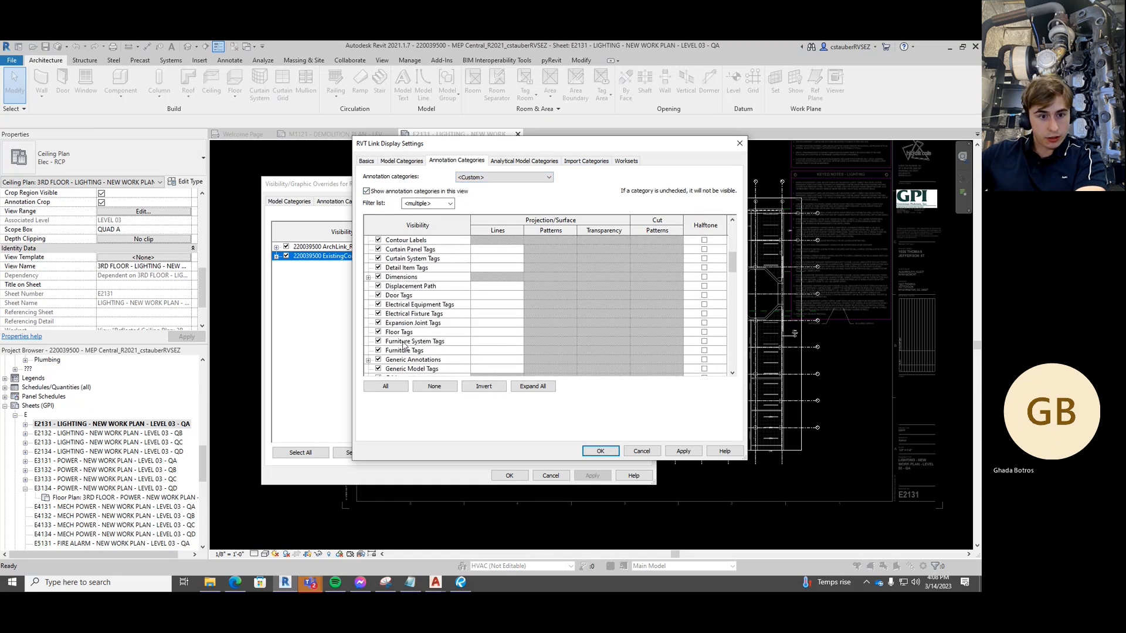
pyautogui.click(377, 359)
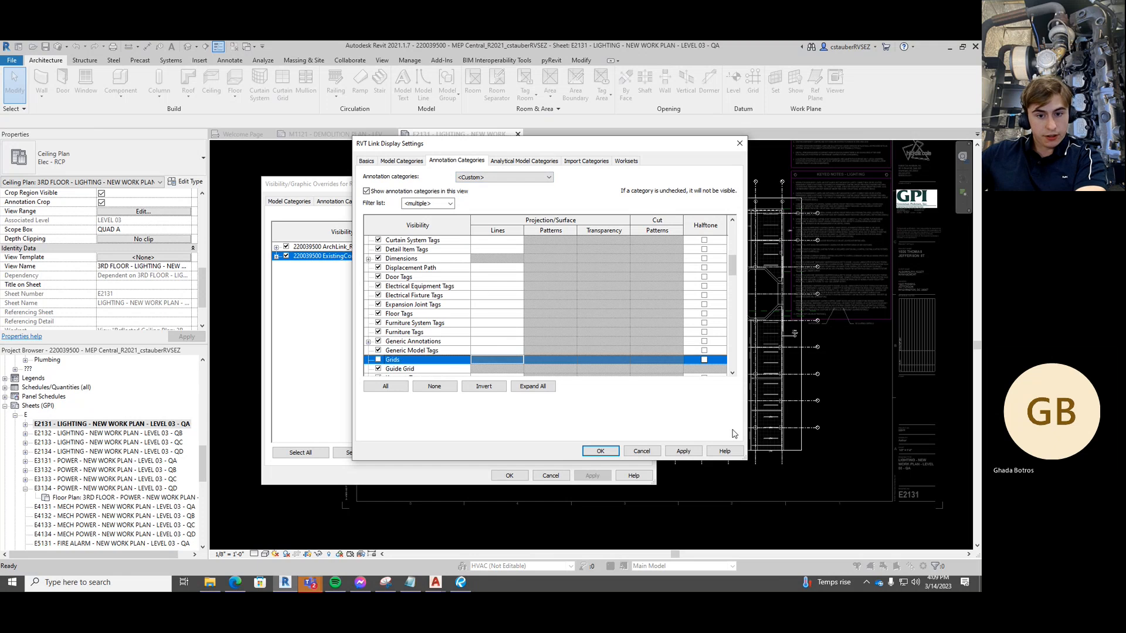
pyautogui.click(684, 451)
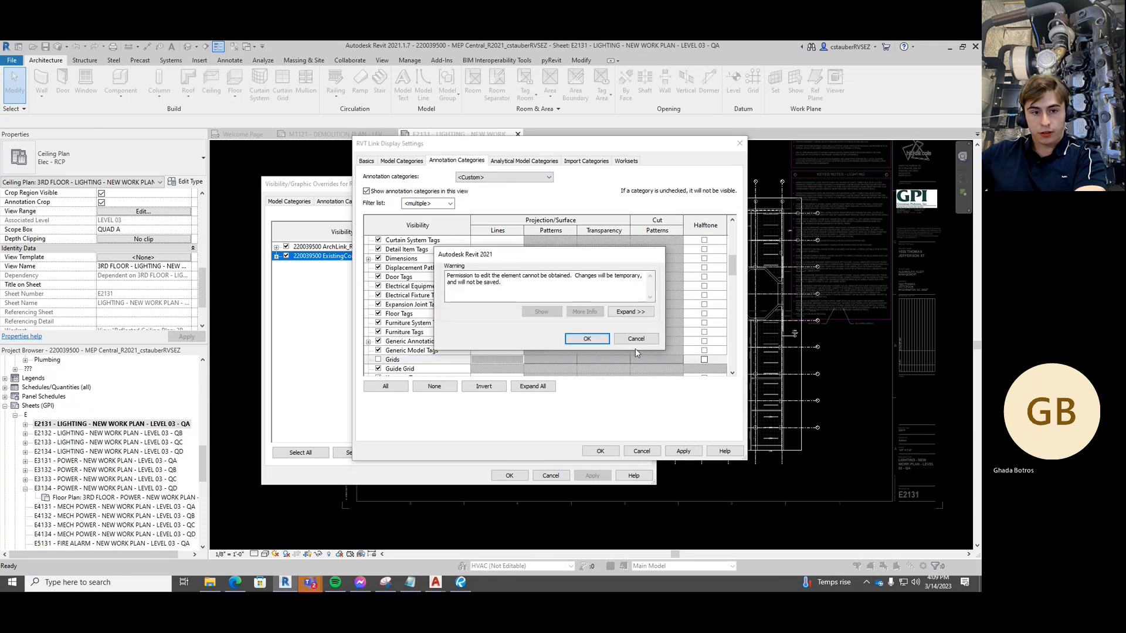
pyautogui.click(587, 339)
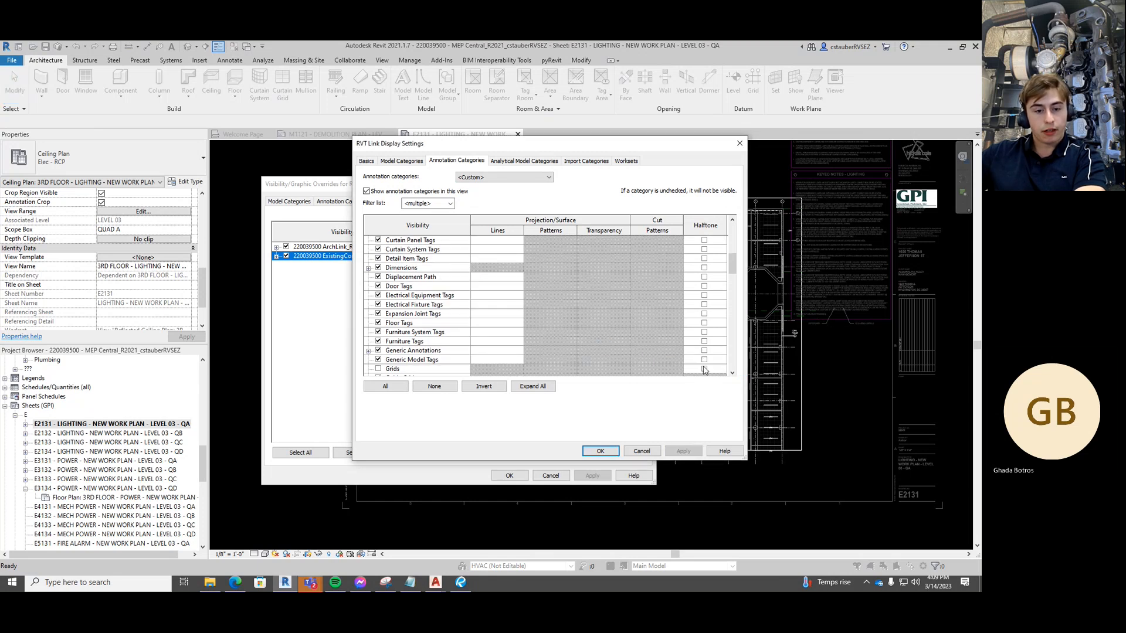
pyautogui.click(604, 451)
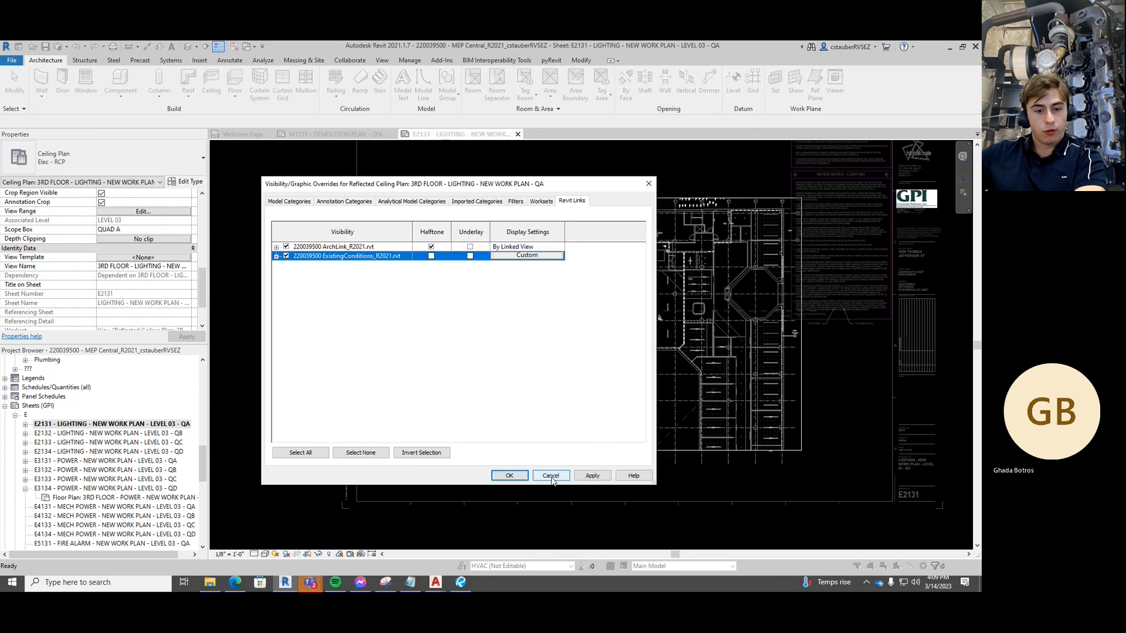
# Accept the Visibility/Graphic Overrides and check the plan now shows no linked grids
pyautogui.click(519, 475)
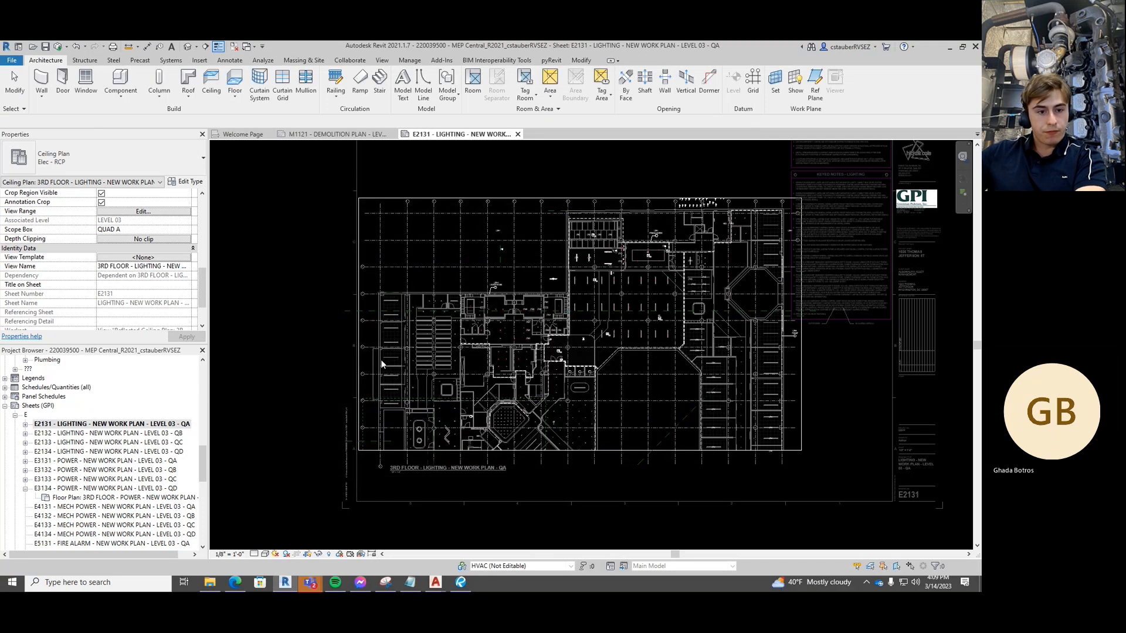
pyautogui.scroll(5, 353, 380)
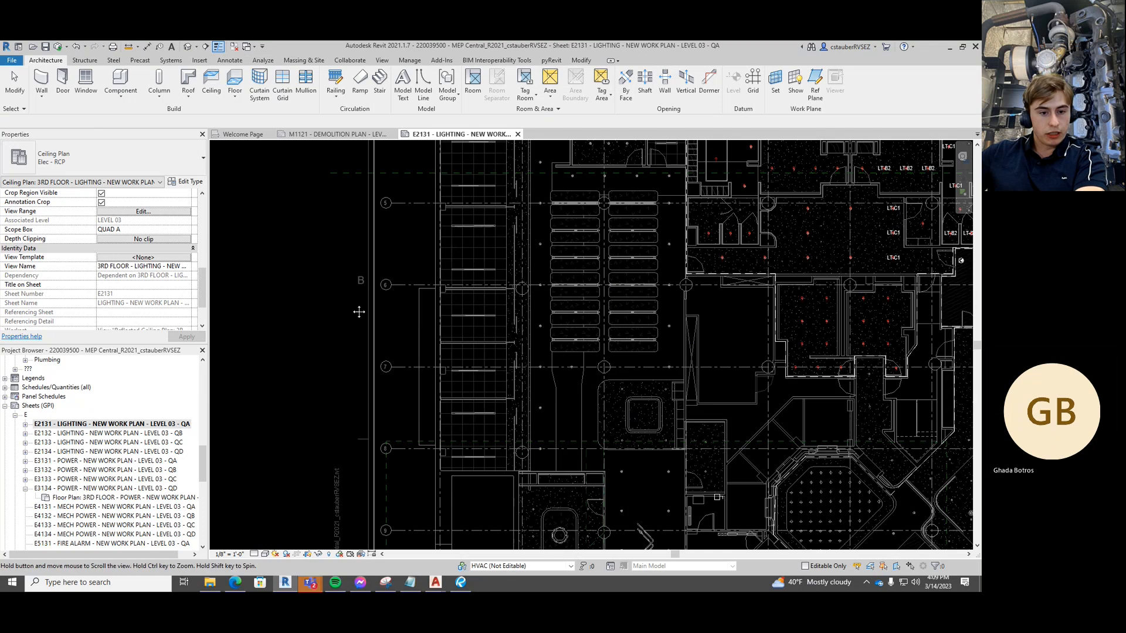
pyautogui.scroll(-3, 350, 311)
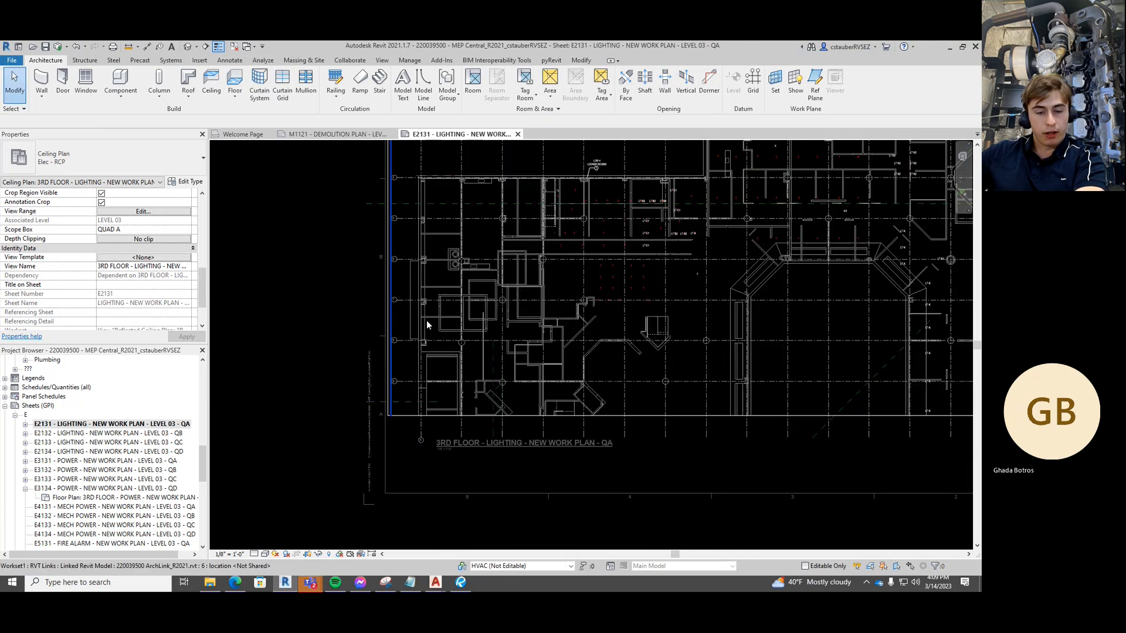
pyautogui.scroll(-3, 456, 320)
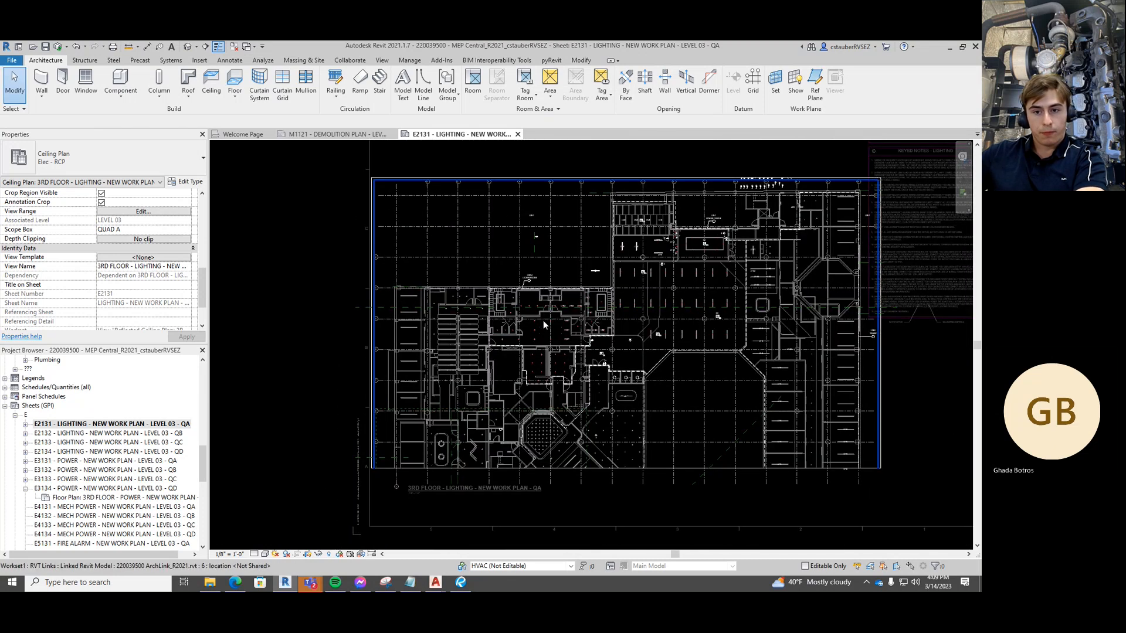
pyautogui.scroll(-1, 779, 298)
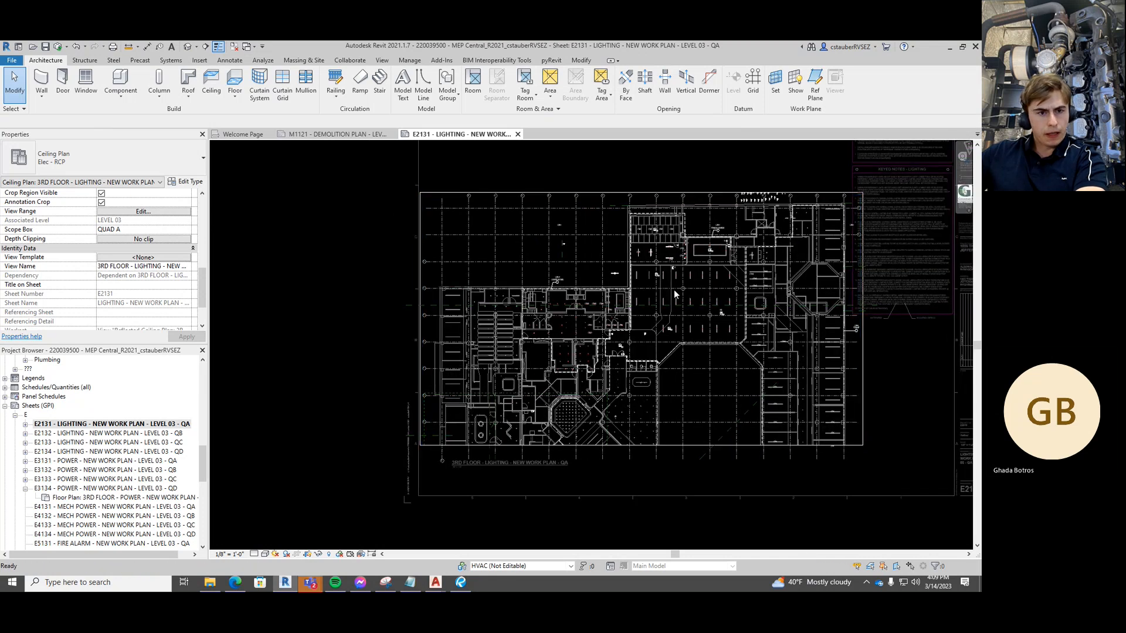
# Deactivate the 3rd floor lighting plan viewport to return to sheet E2131
pyautogui.click(589, 288)
pyautogui.rightClick(588, 290)
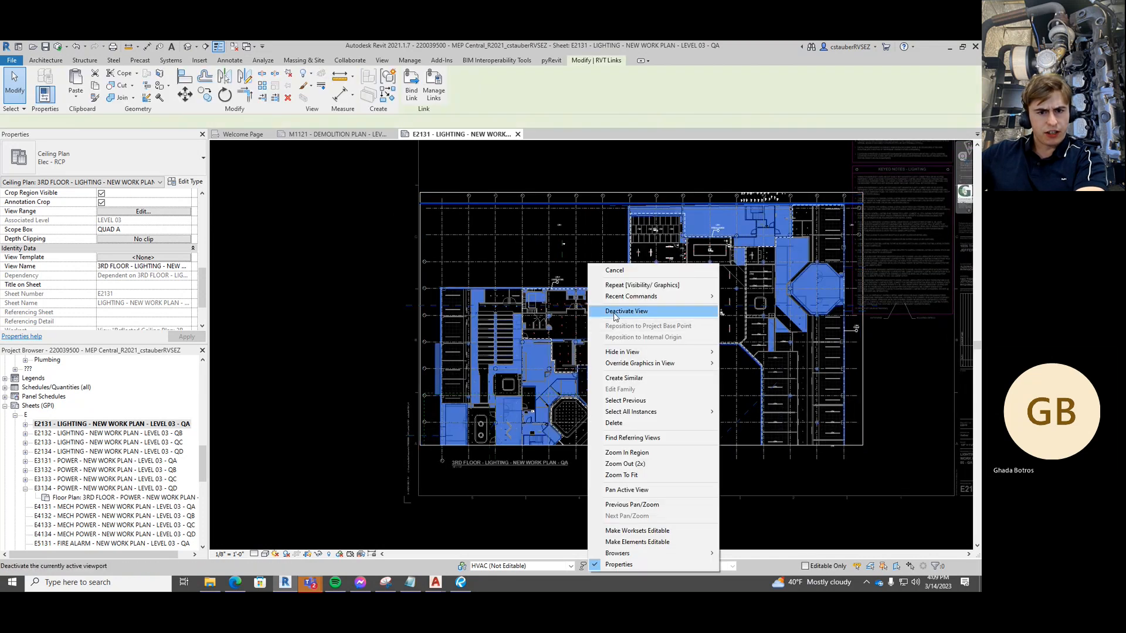
pyautogui.click(613, 312)
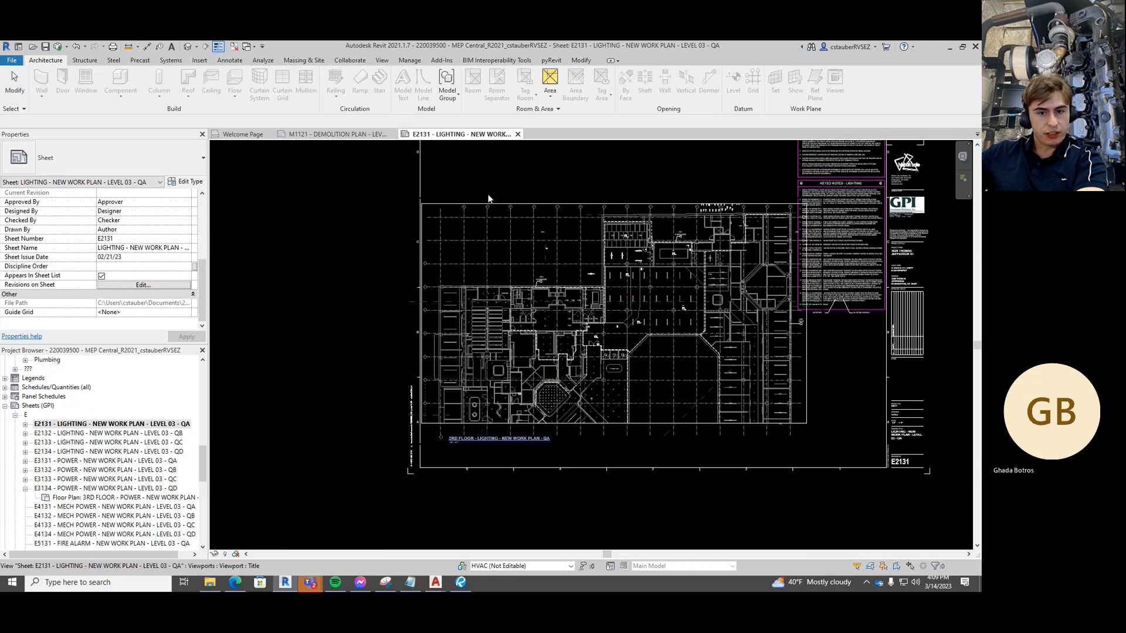
pyautogui.scroll(-2, 526, 210)
pyautogui.scroll(-2, 526, 210)
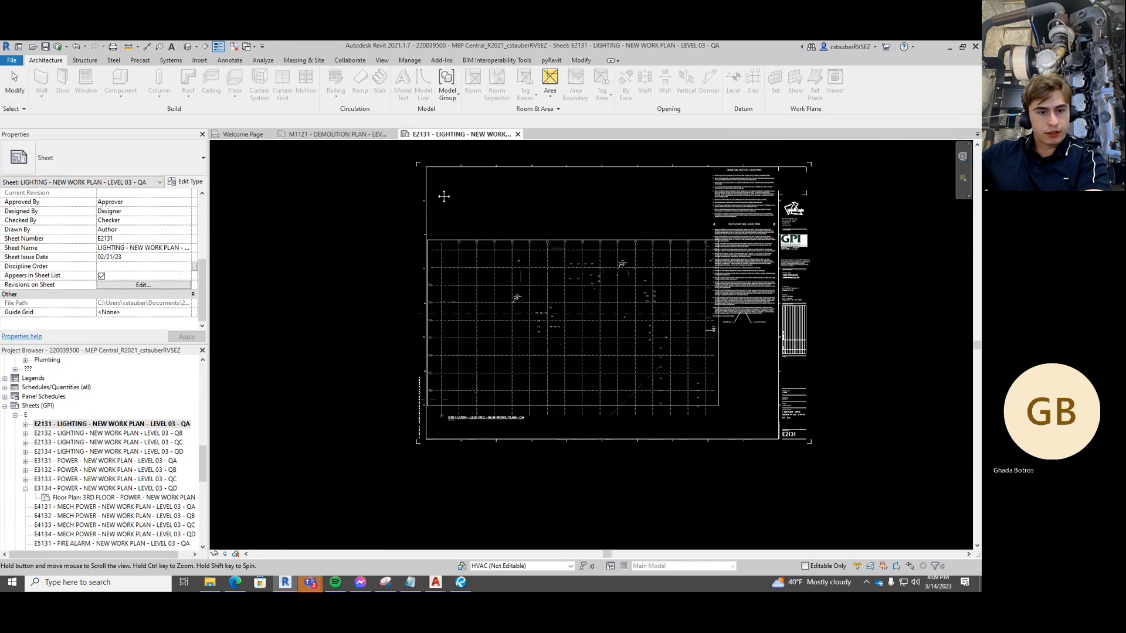
pyautogui.scroll(-1, 136, 413)
pyautogui.scroll(-1, 136, 413)
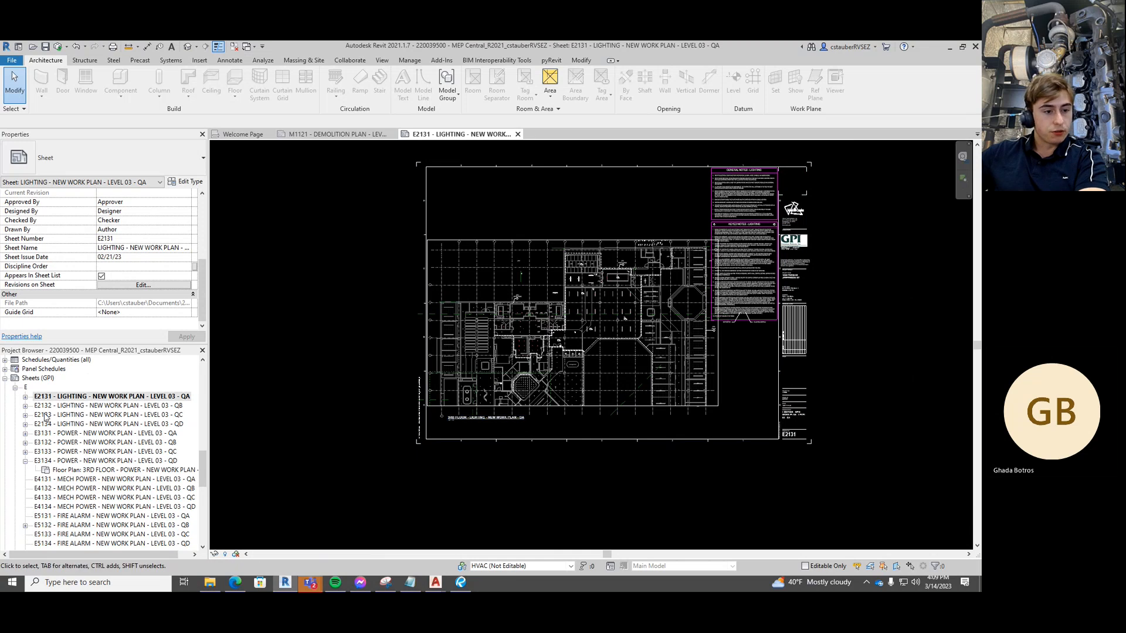
pyautogui.scroll(-3, 45, 417)
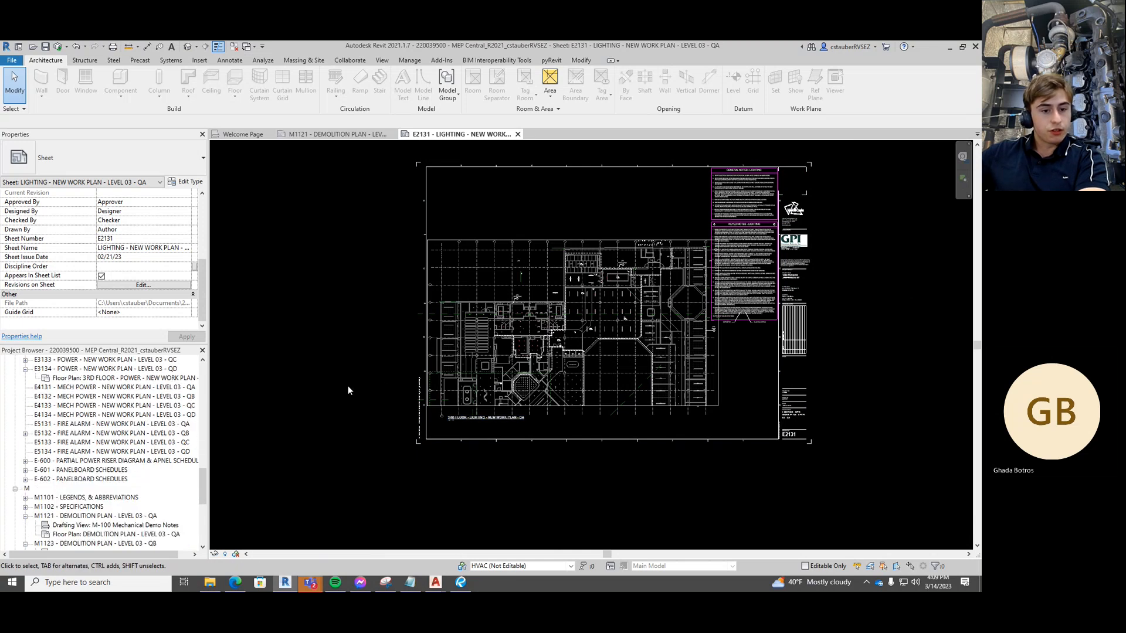
# Synchronize the sheet E2131 changes with the central model, saving the local file
pyautogui.click(57, 47)
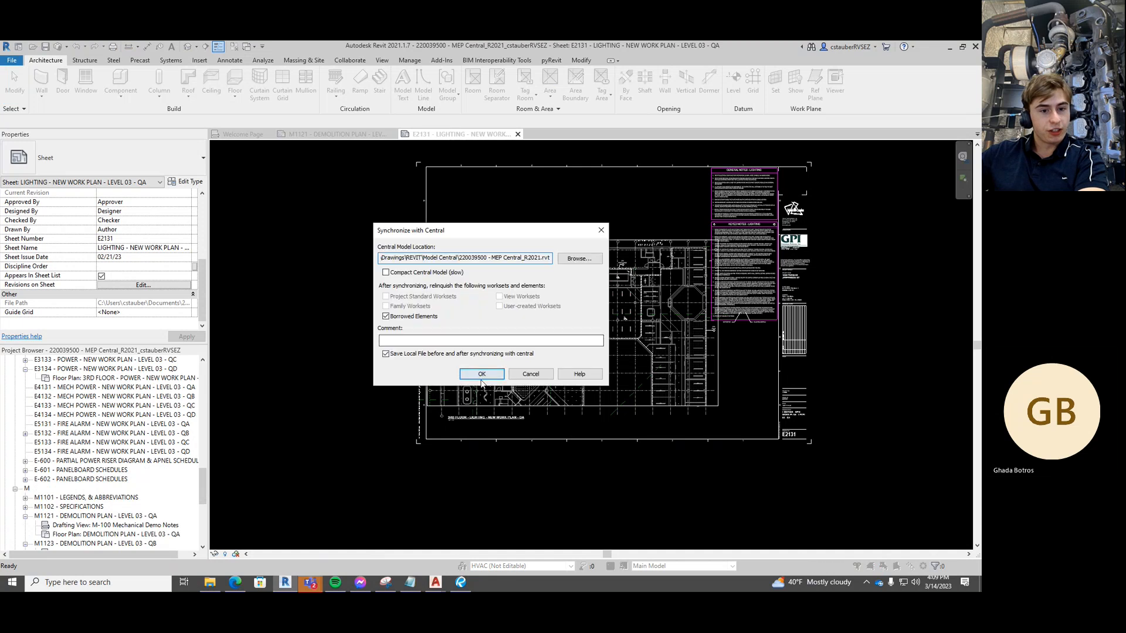
pyautogui.click(489, 373)
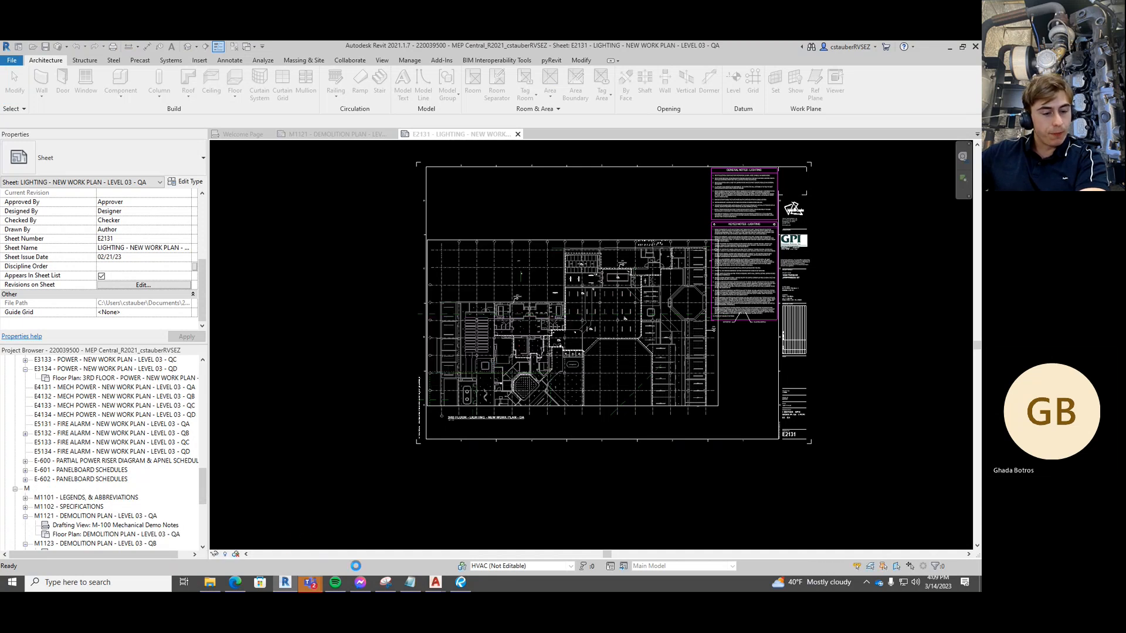
pyautogui.moveTo(310, 582)
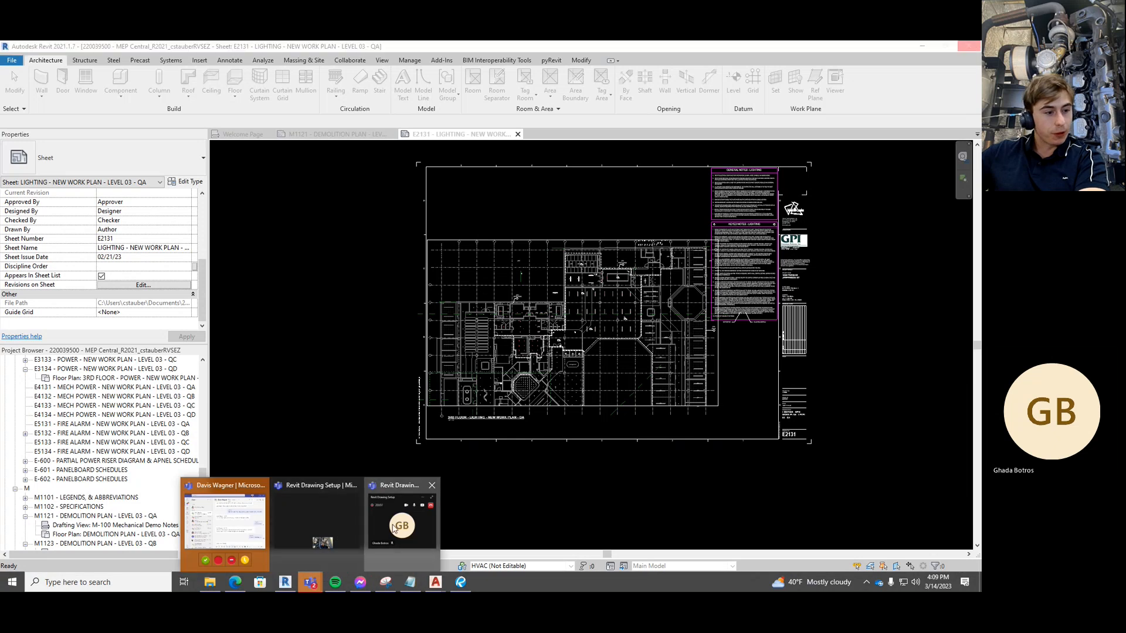